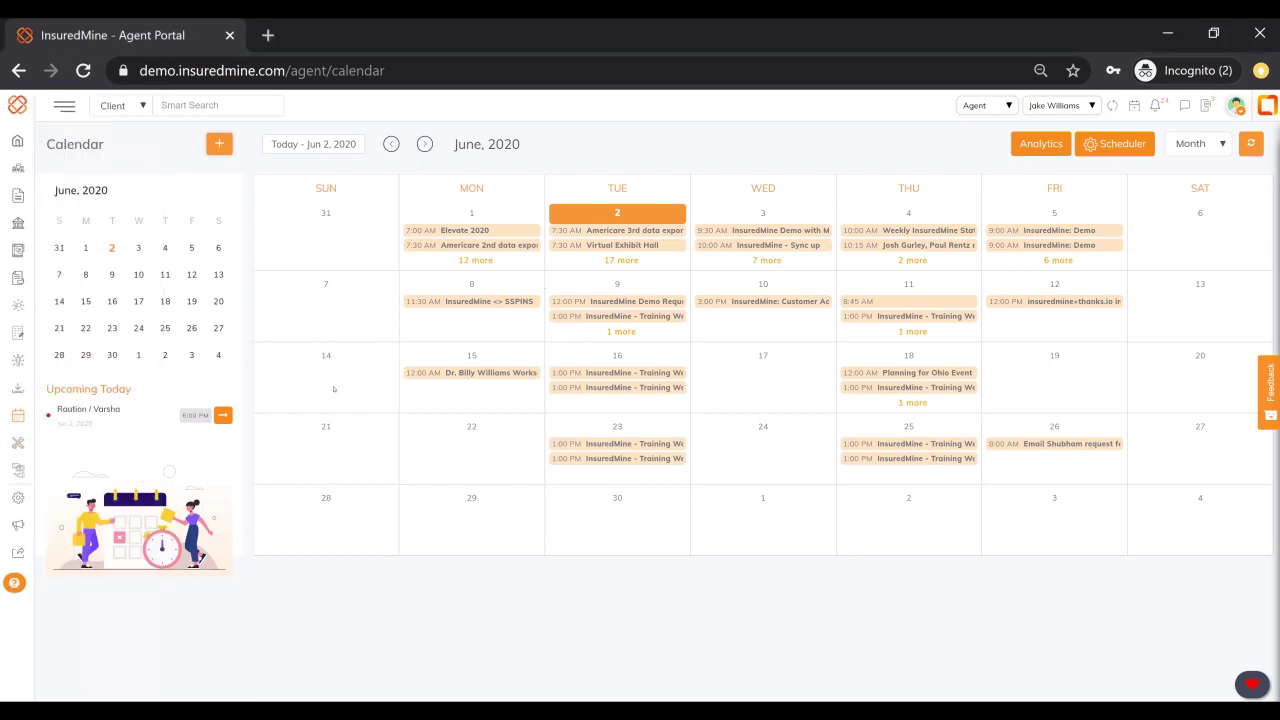
Start a new scheduling page for a 30-minute event named 30-min Coffee Meeting with Location TBD.
left_click(1122, 145)
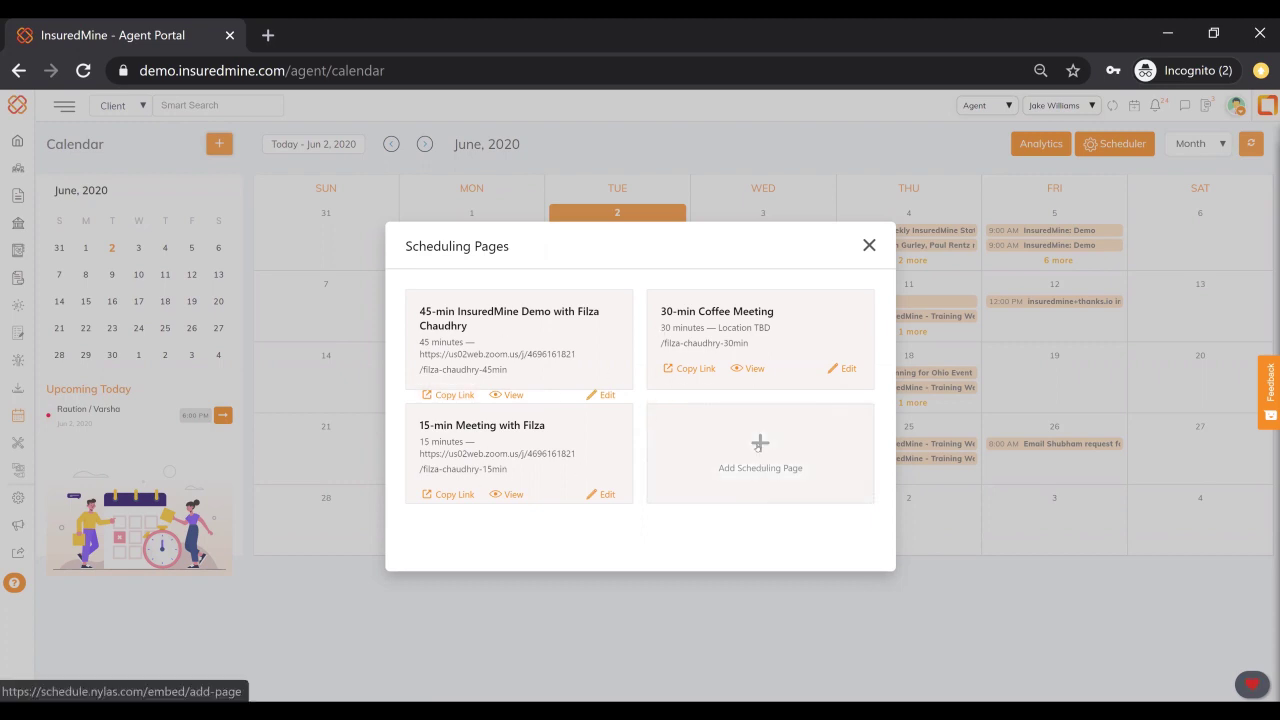
left_click(758, 446)
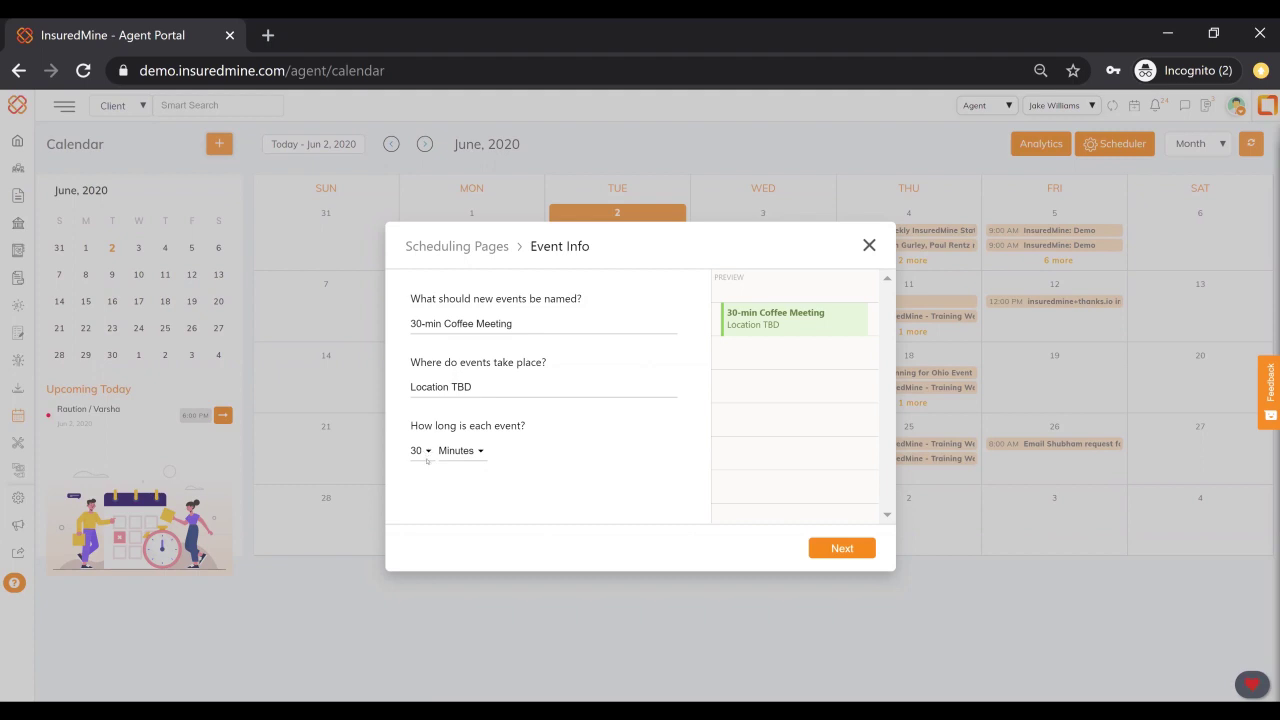
left_click(426, 451)
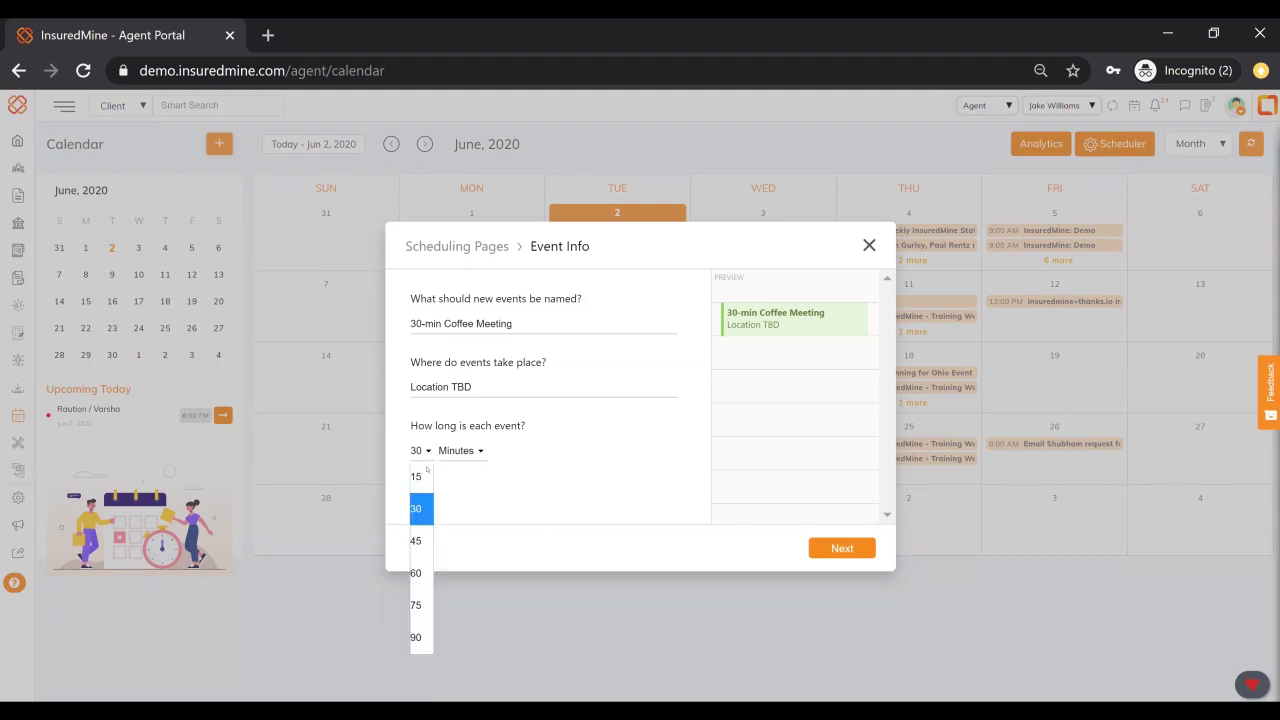
left_click(701, 531)
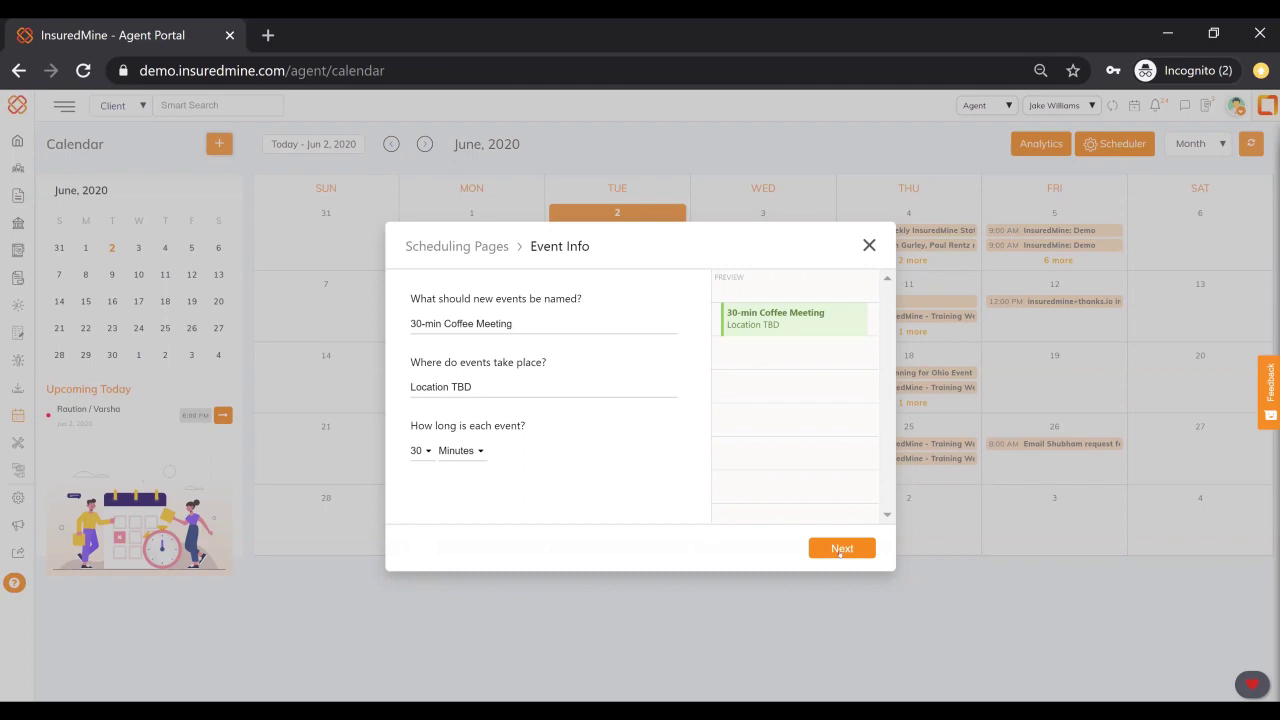
left_click(841, 549)
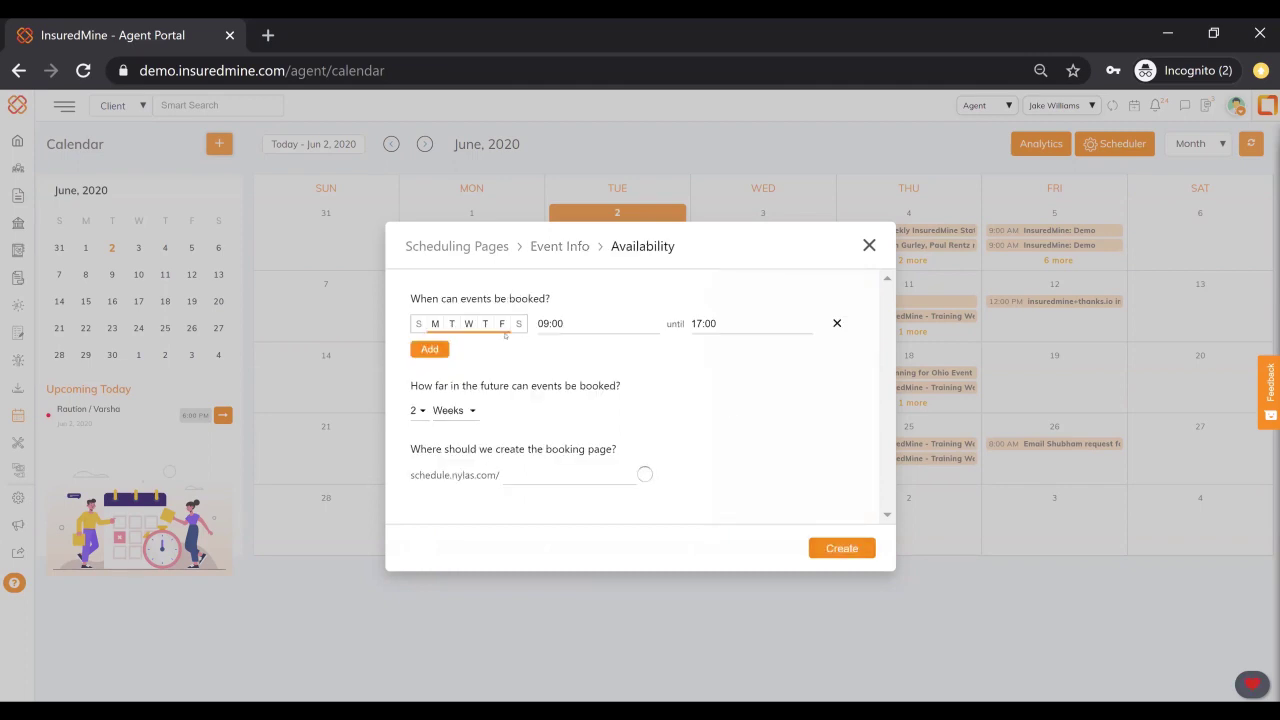
Create the scheduling page with Monday-to-Friday availability from 09:00 until 17:00, bookable up to 2 weeks ahead.
left_click(436, 325)
left_click(415, 412)
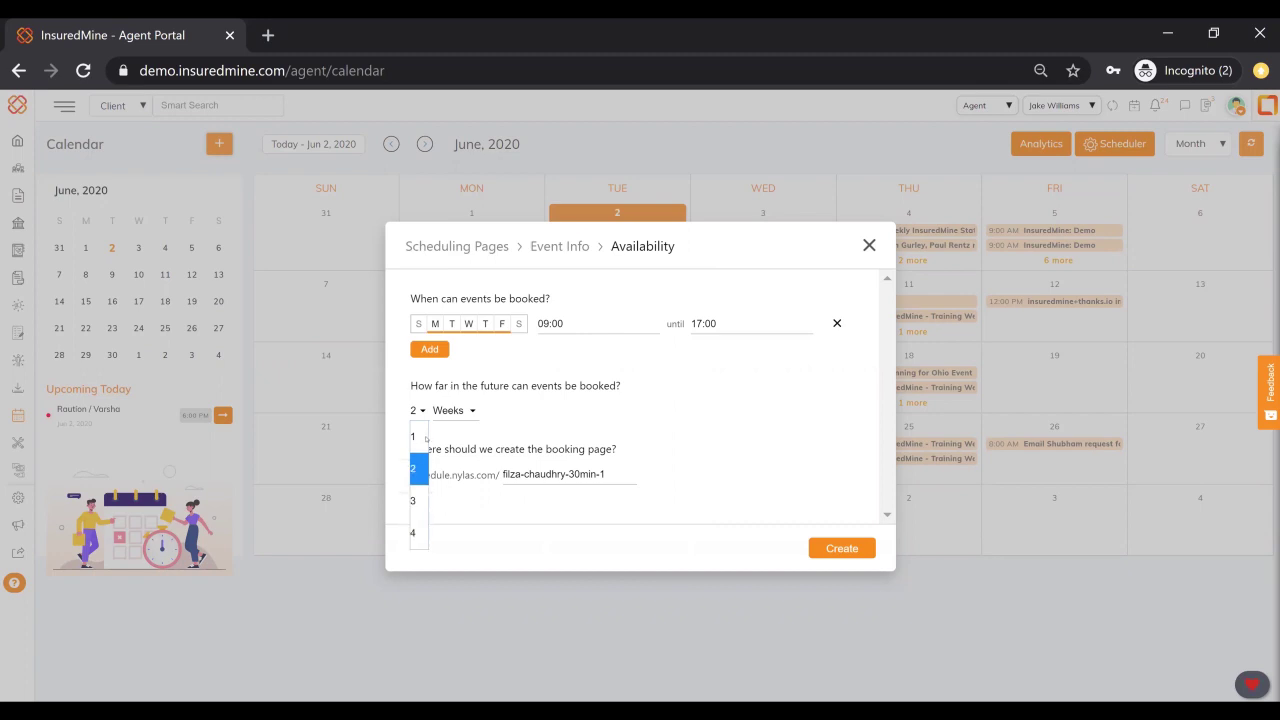
left_click(503, 431)
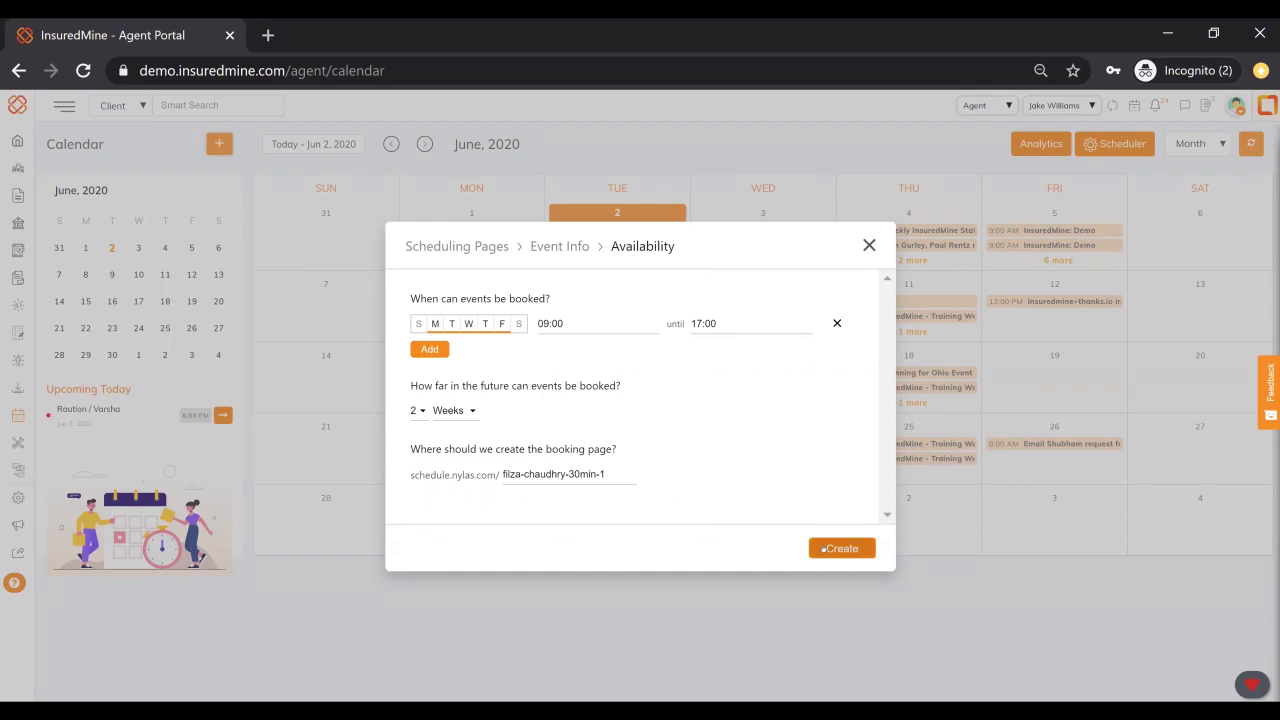
left_click(822, 548)
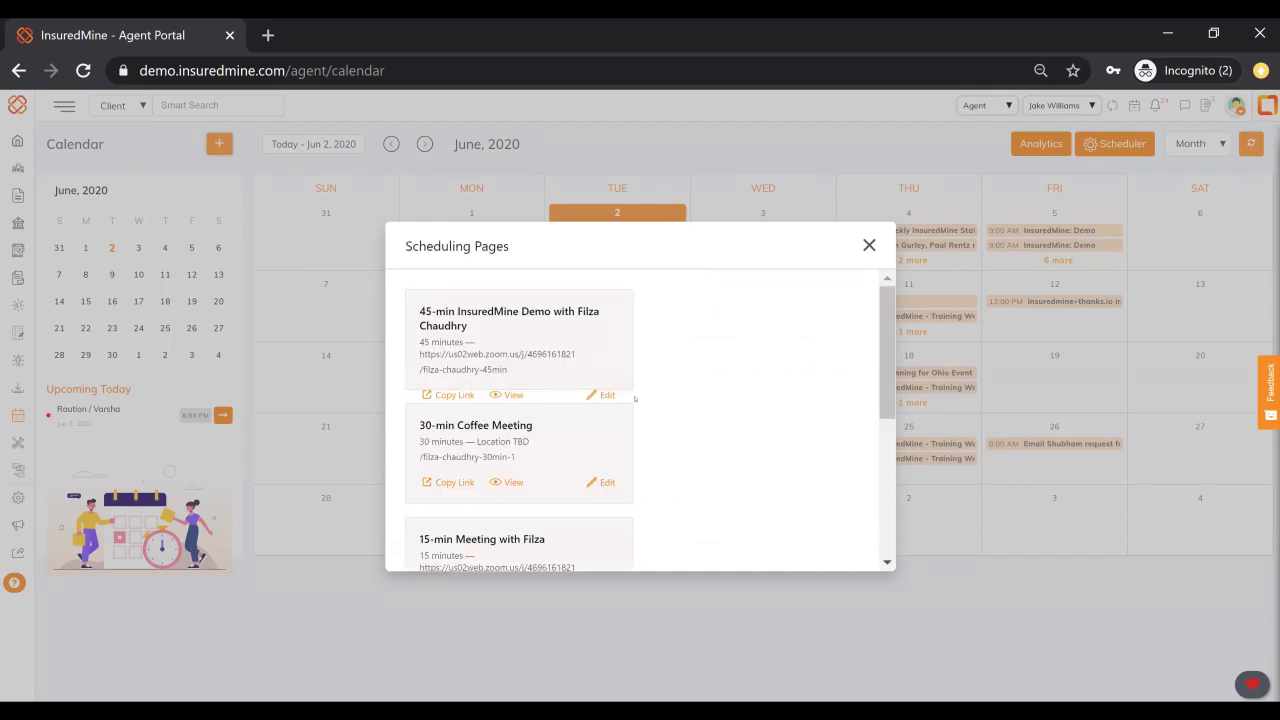
Examine the event info, calendar, opening hours, booking flow and reminder settings of the 30-min Coffee Meeting page whose slug ends in 30min.
scroll(634, 399, "down", 5)
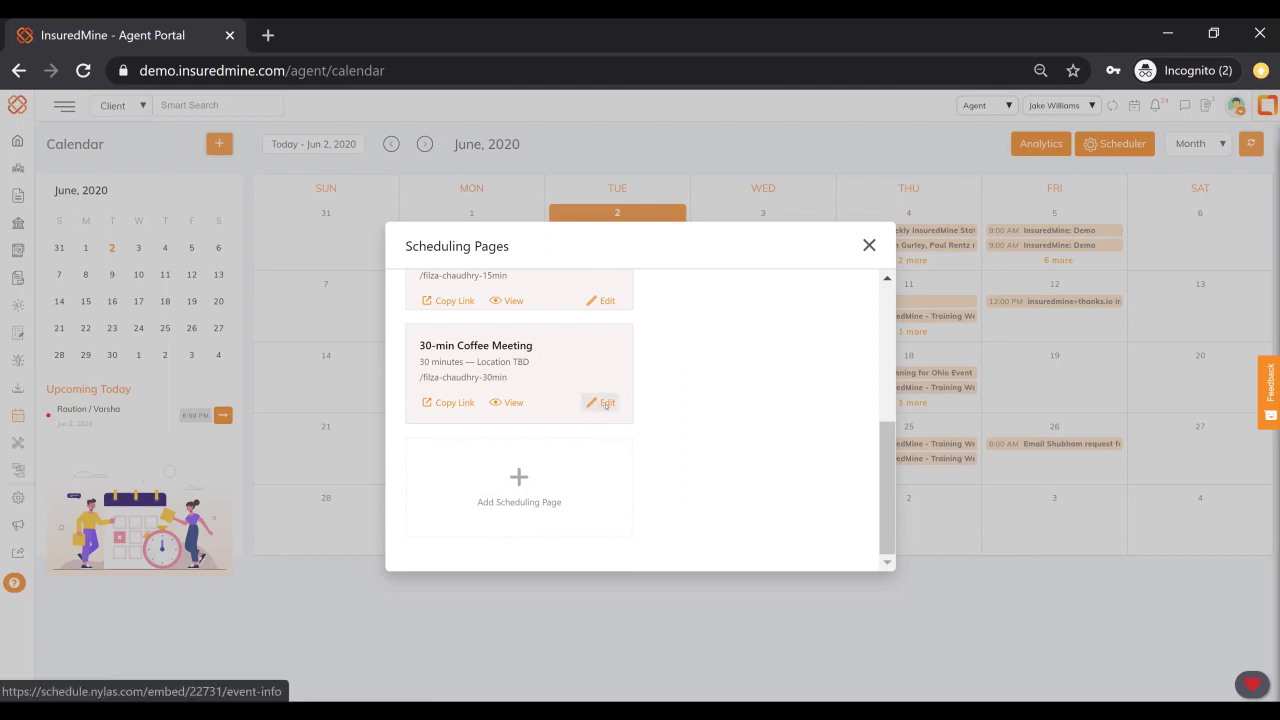
left_click(603, 402)
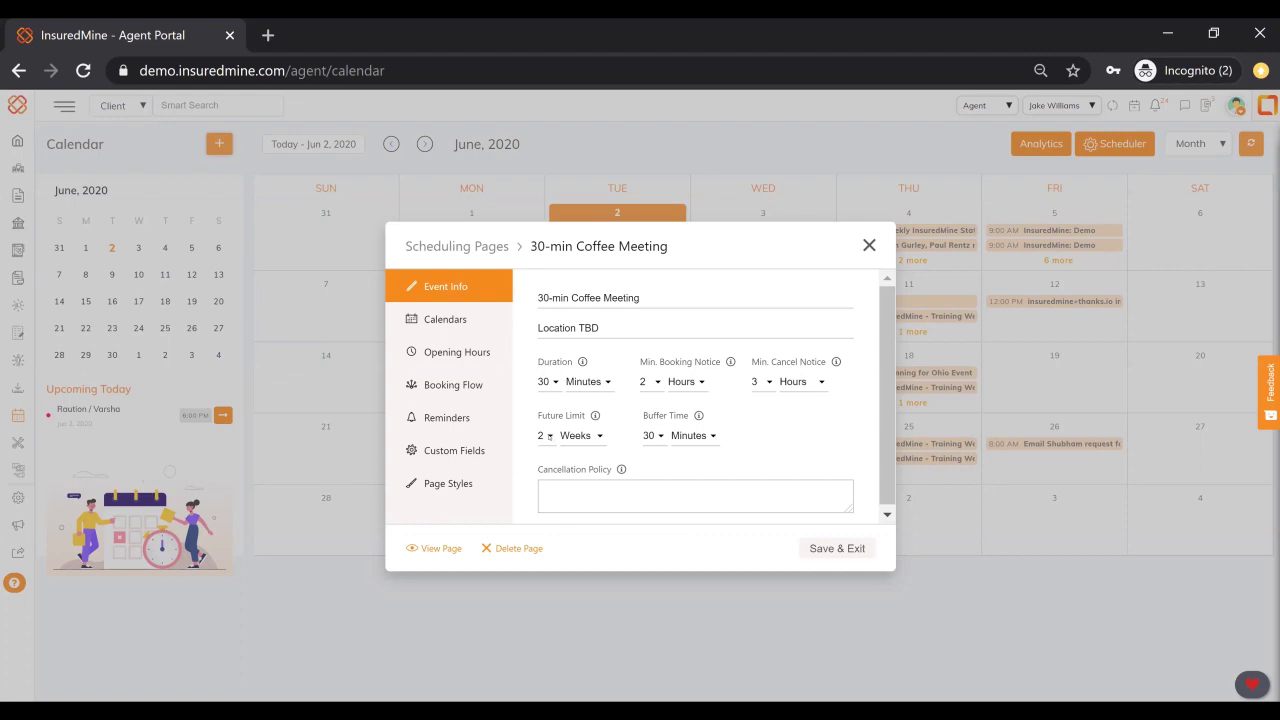
left_click(549, 436)
left_click(634, 453)
left_click(445, 322)
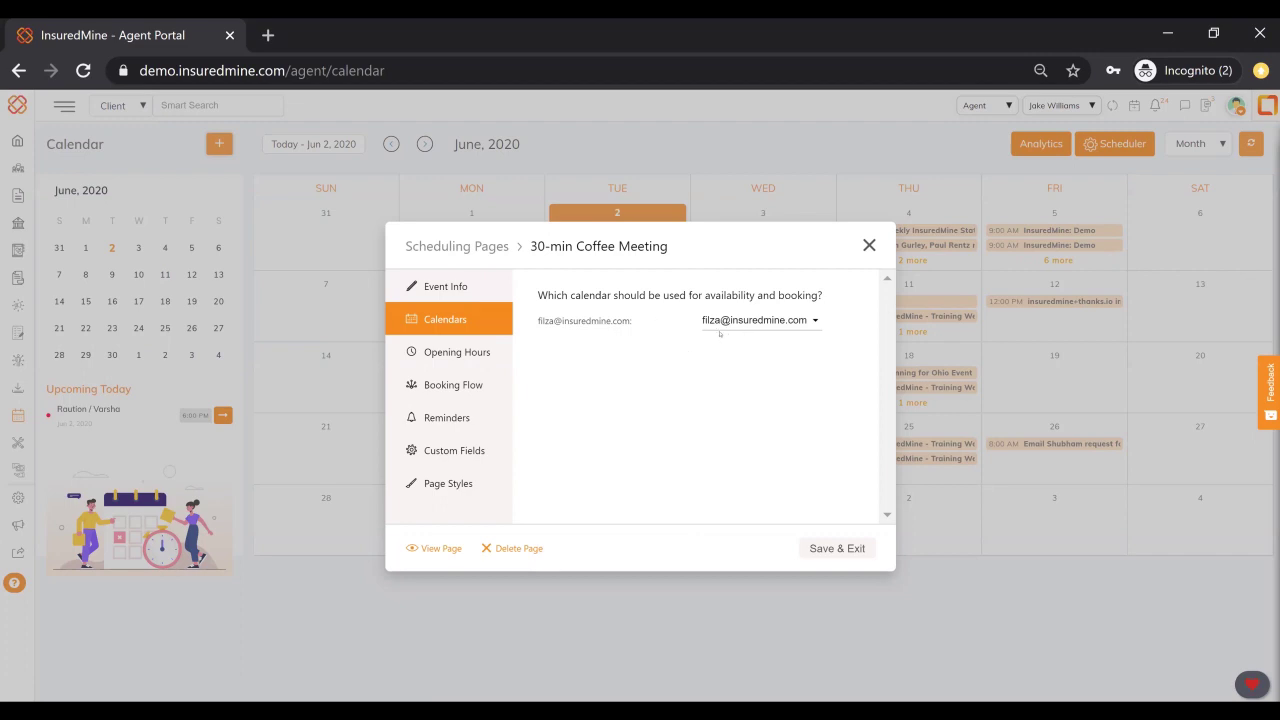
left_click(470, 358)
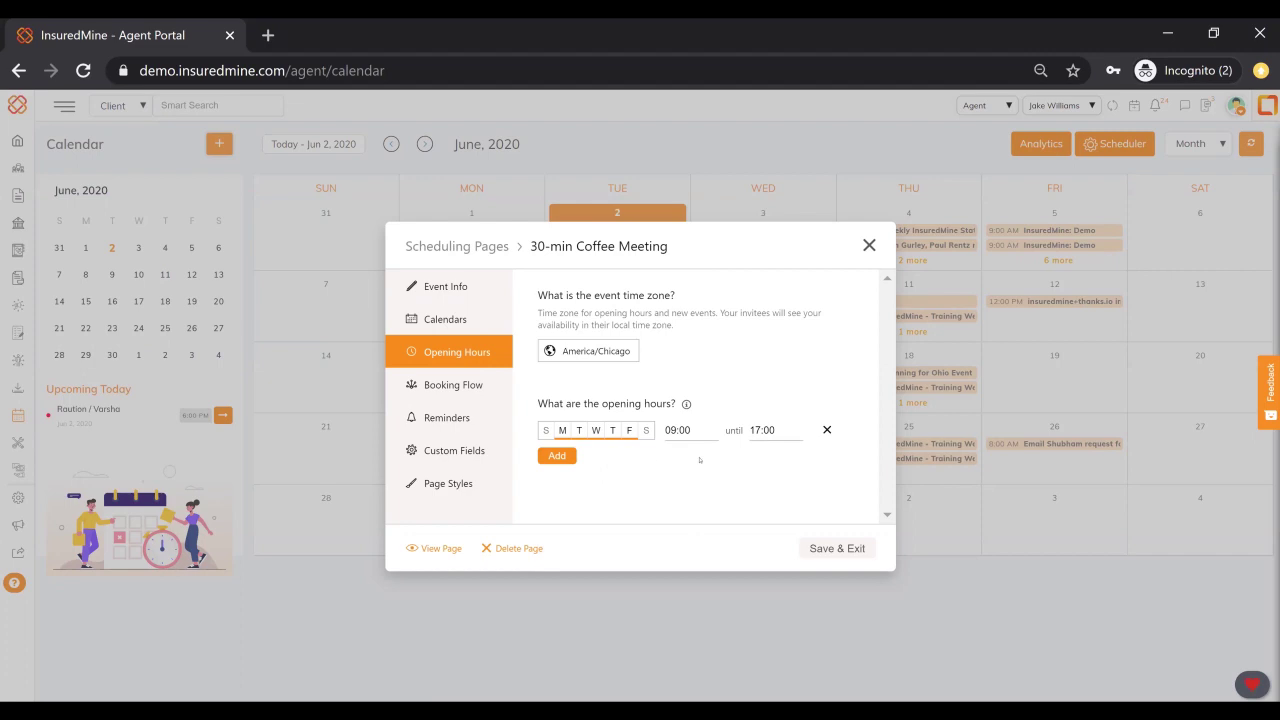
left_click(468, 386)
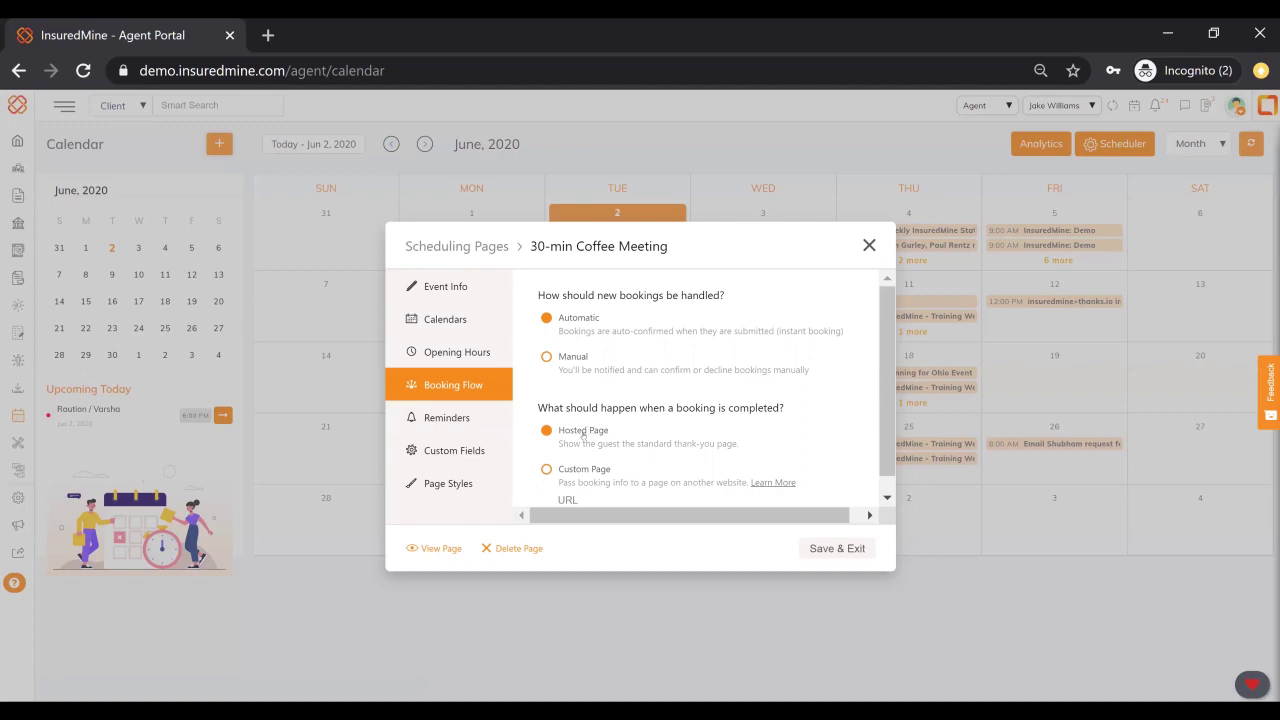
left_click(454, 417)
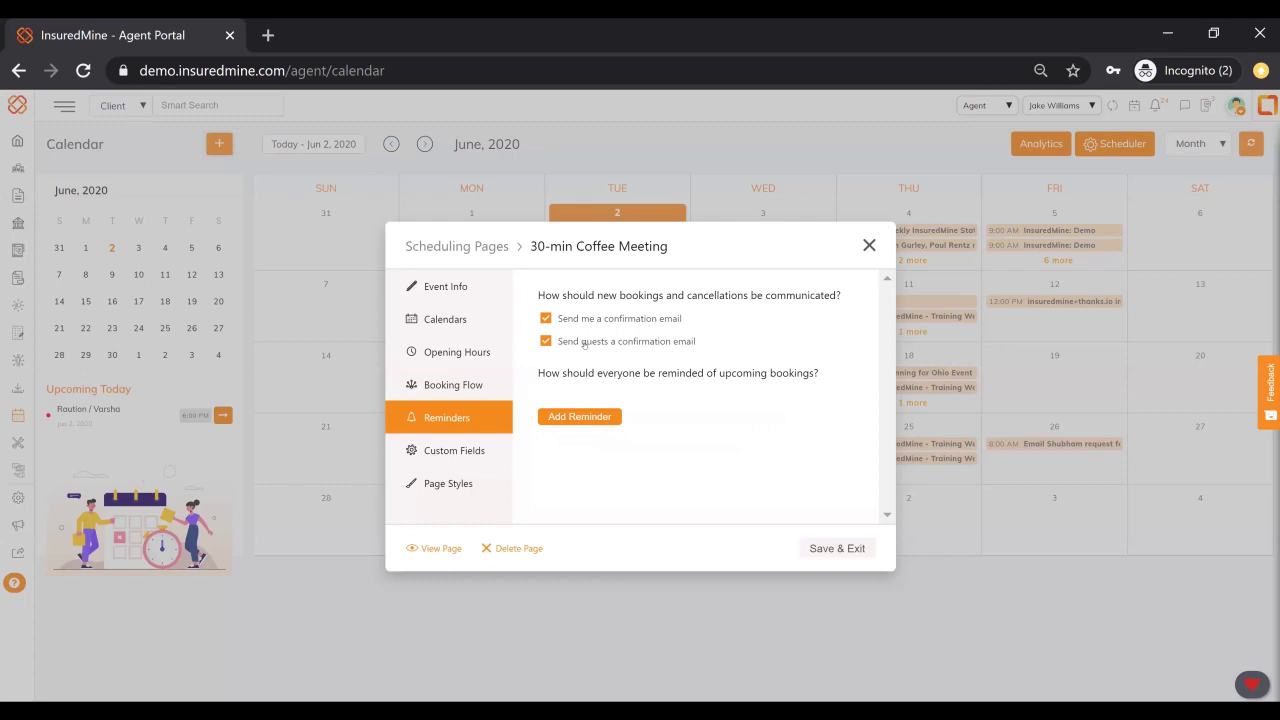
Add a required custom guest field labelled Phone number with the type Phone.
left_click(449, 452)
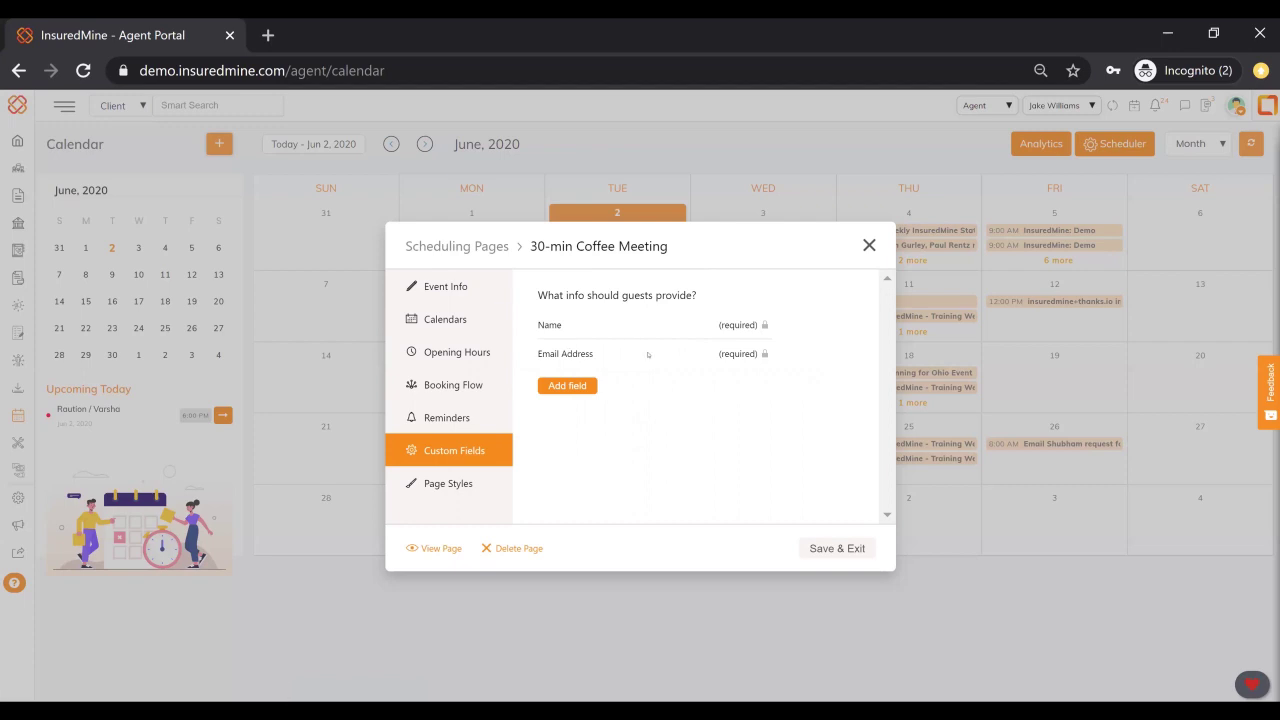
left_click(568, 386)
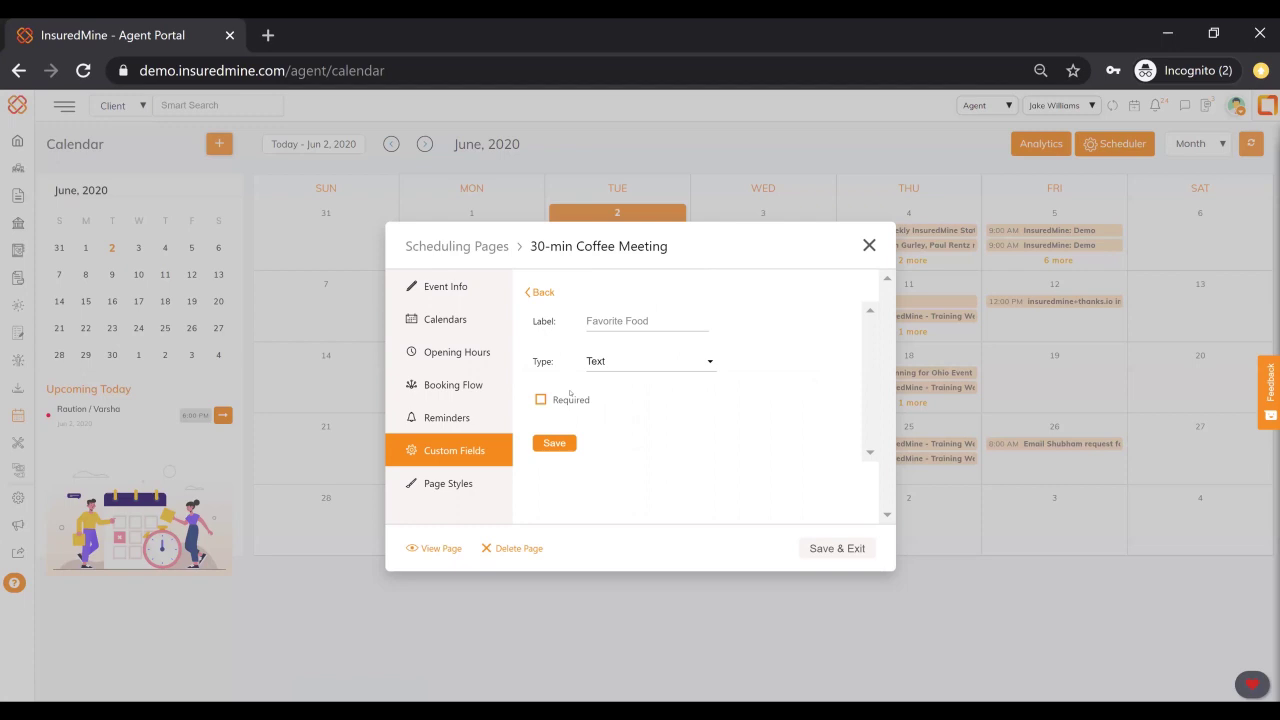
left_click(624, 321)
type("Phone number")
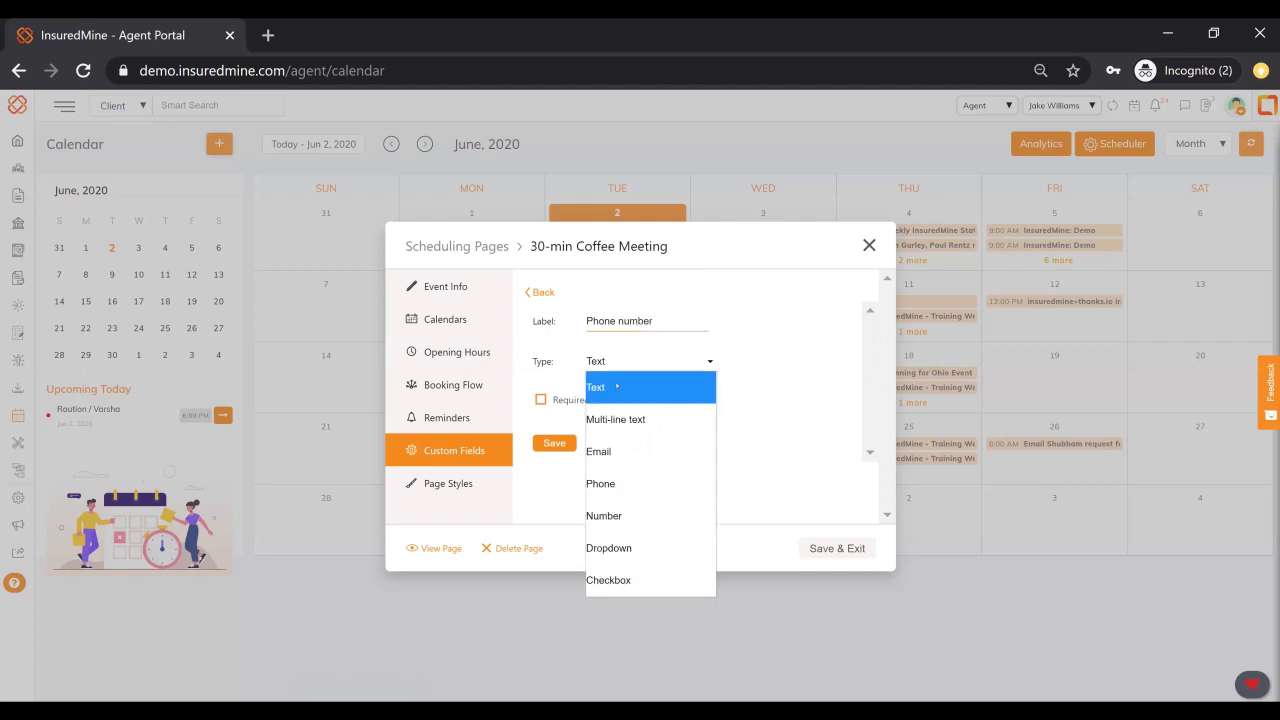
left_click(608, 484)
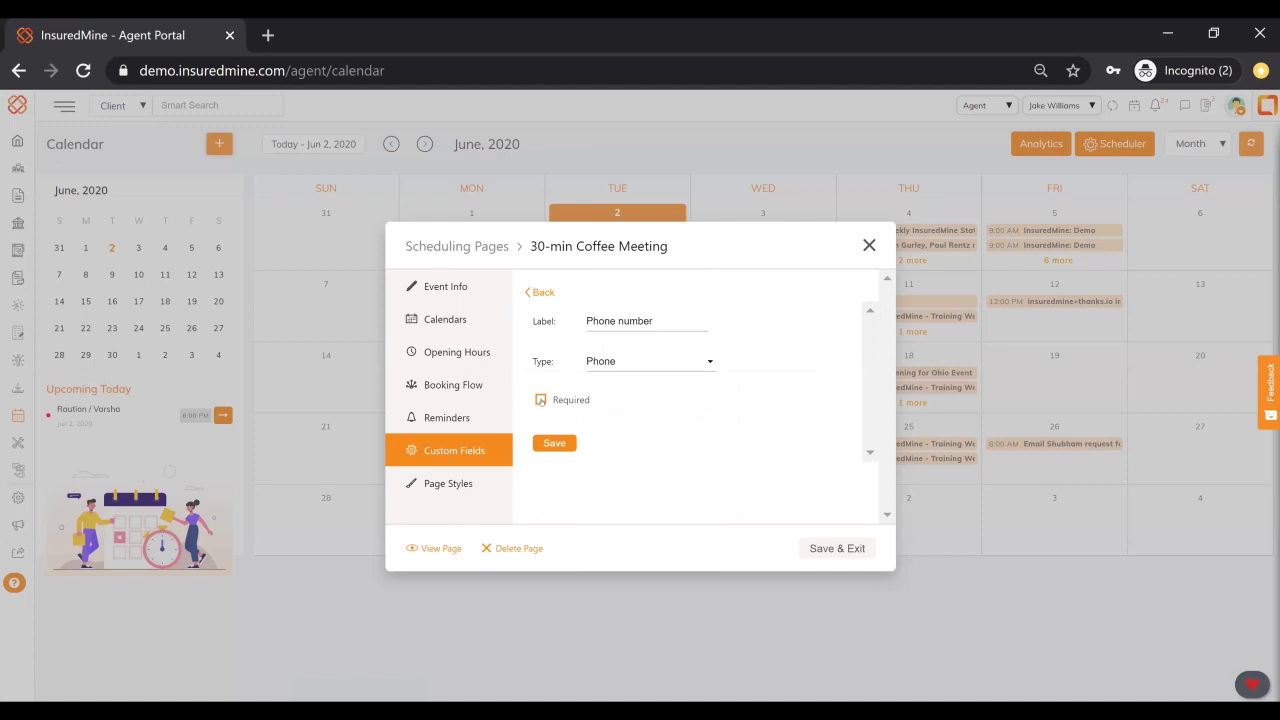
left_click(541, 401)
left_click(556, 443)
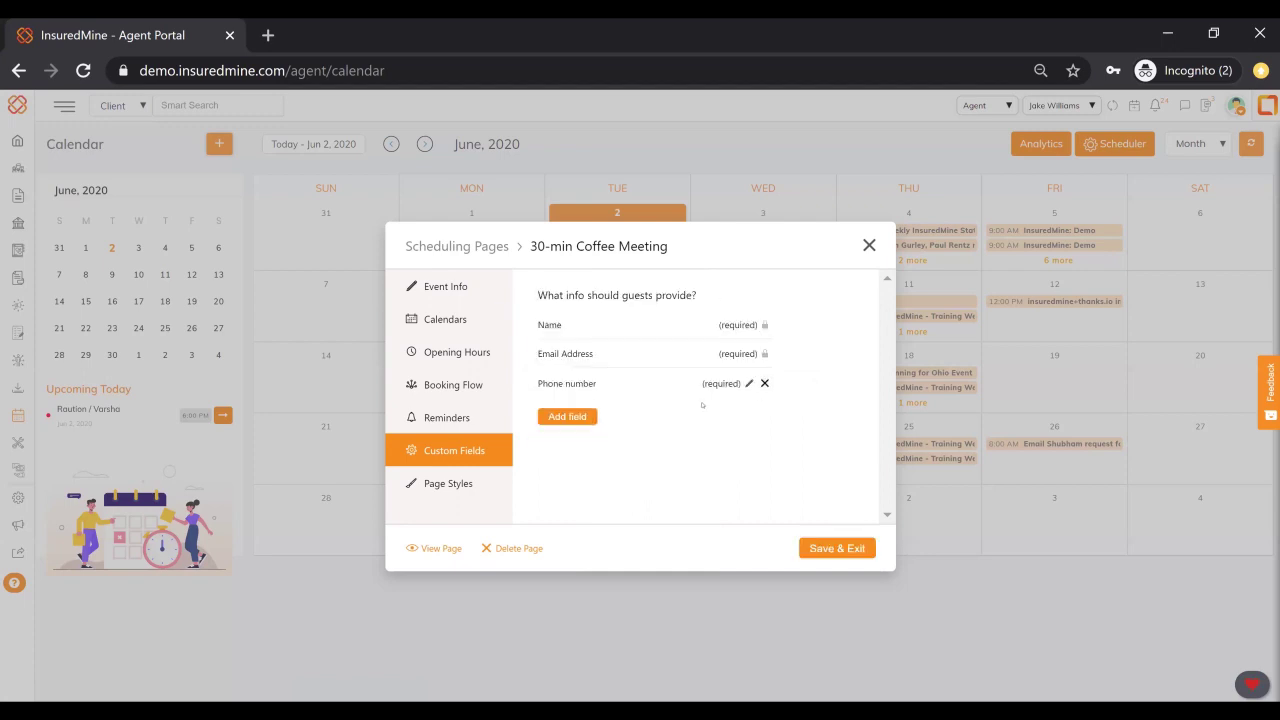
Set the page's company name to InsuredMine and upload the IM_250x120 image as the company logo.
left_click(436, 488)
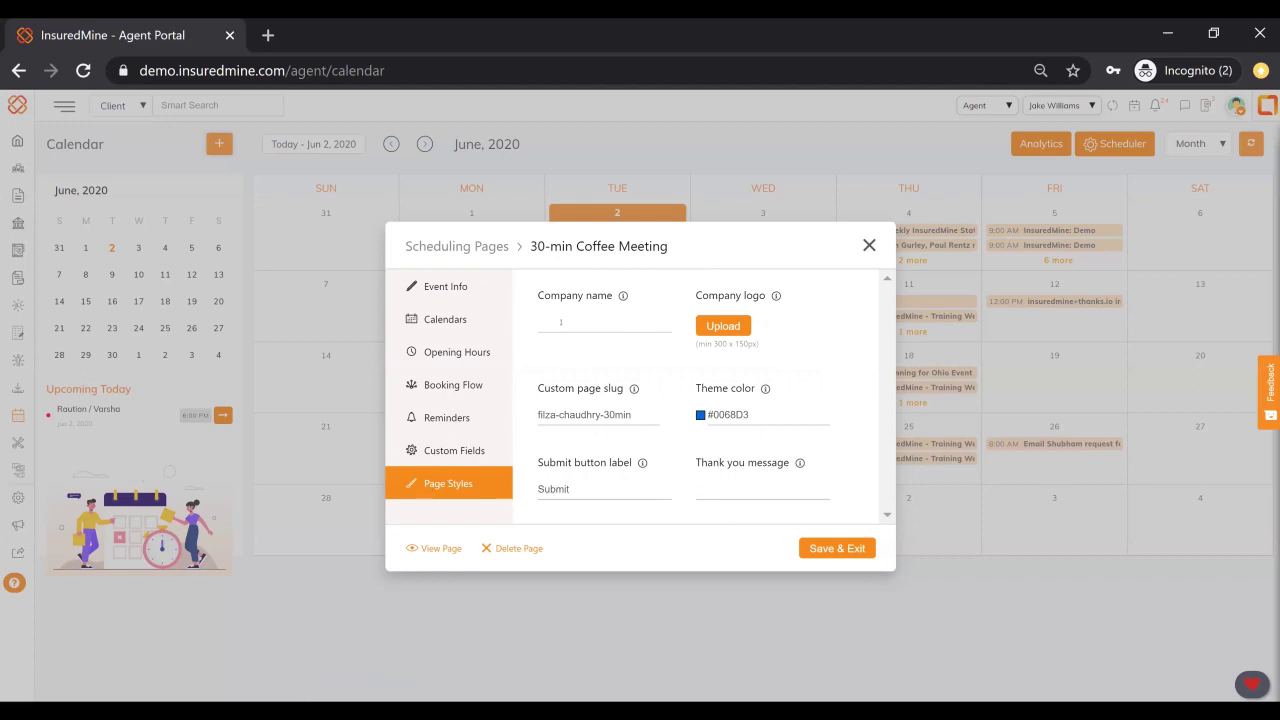
left_click(625, 322)
mouse_move(621, 304)
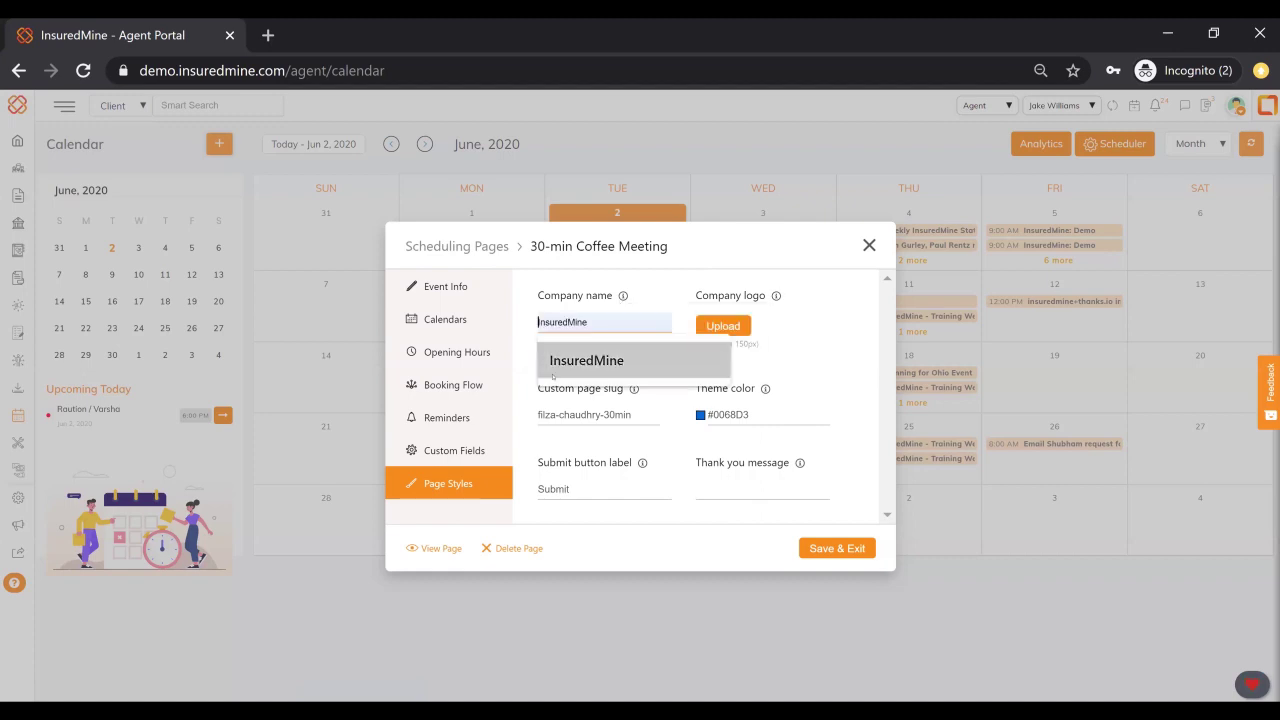
left_click(588, 360)
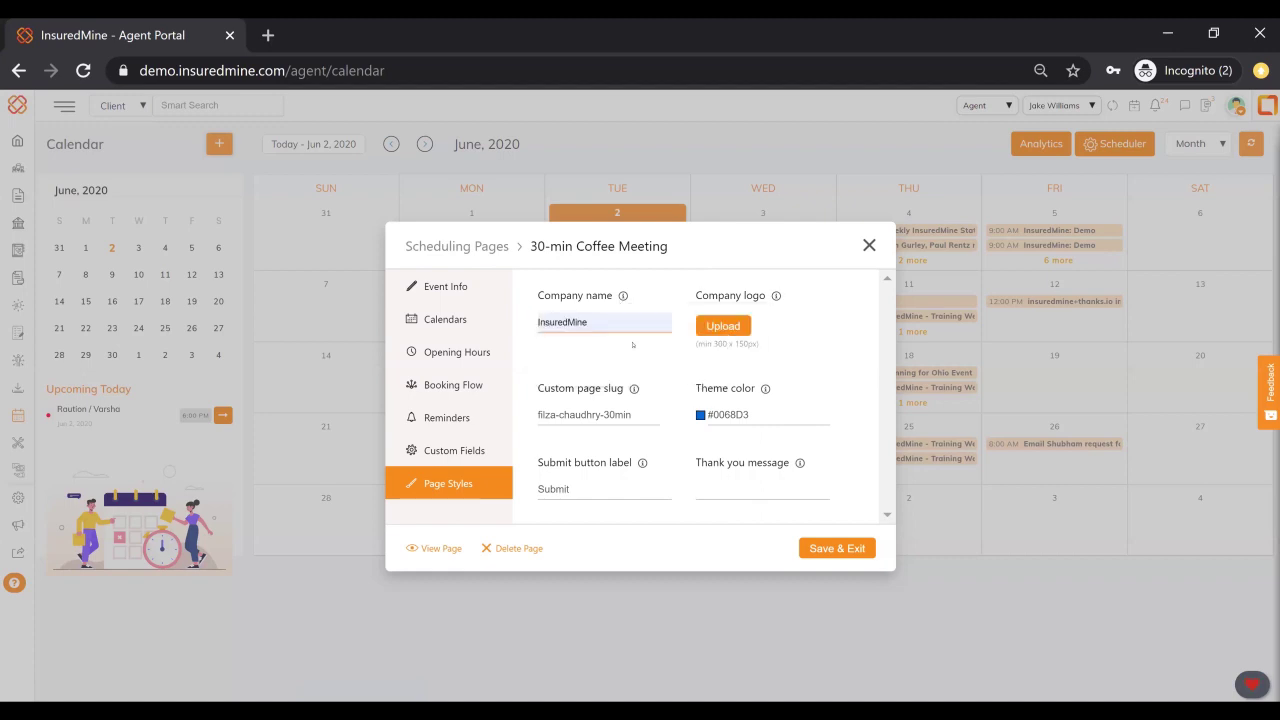
left_click(722, 326)
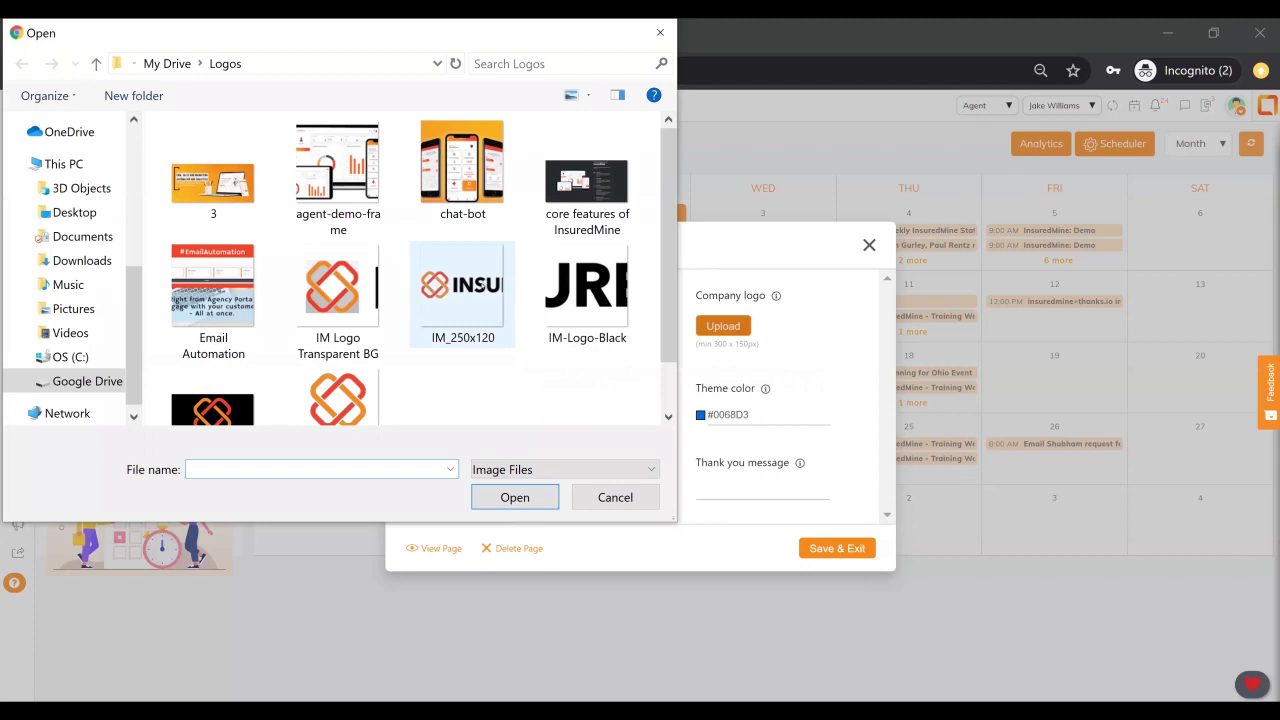
left_click(482, 287)
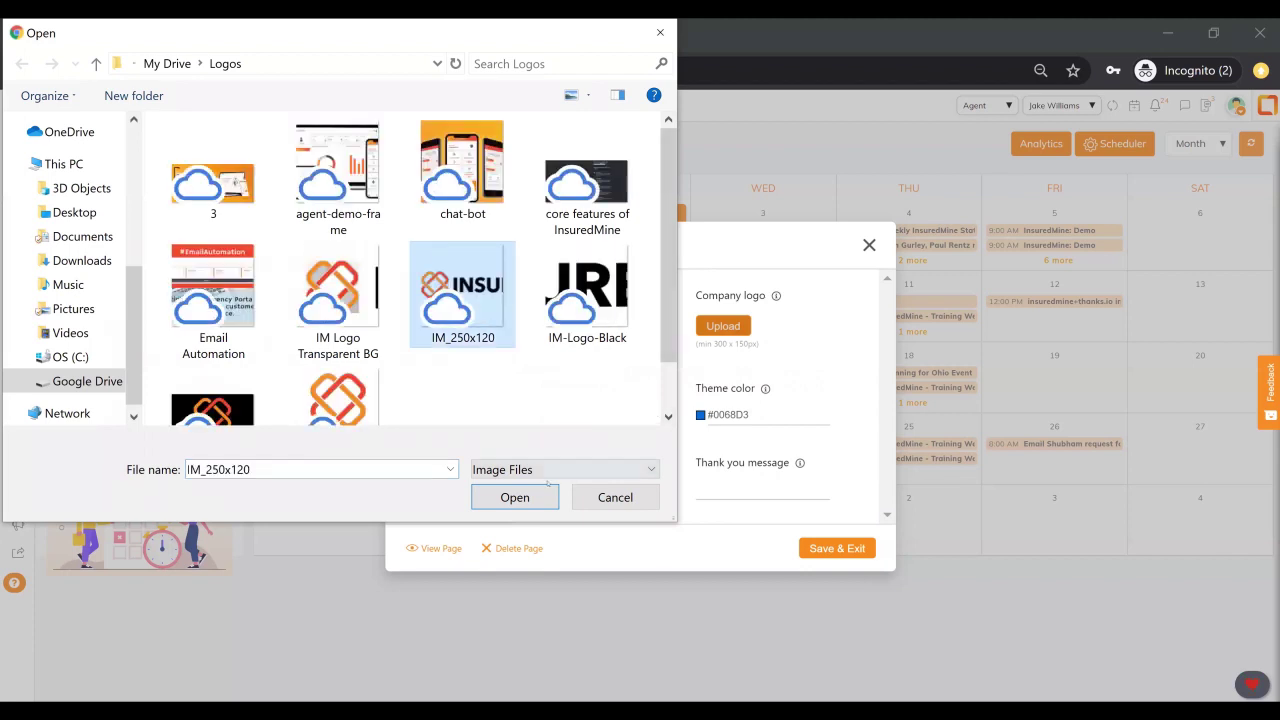
left_click(519, 499)
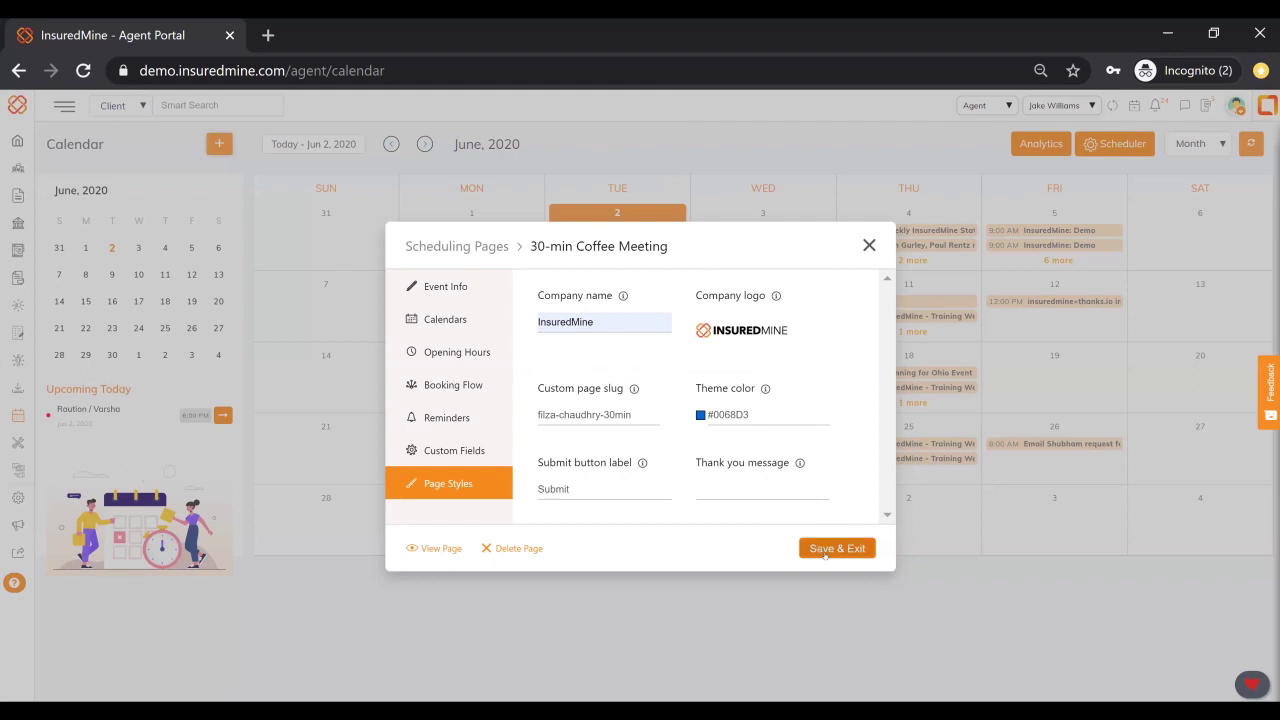
View the 30-min Coffee Meeting booking page and choose the 11:00am slot on Monday, June 8.
left_click(441, 548)
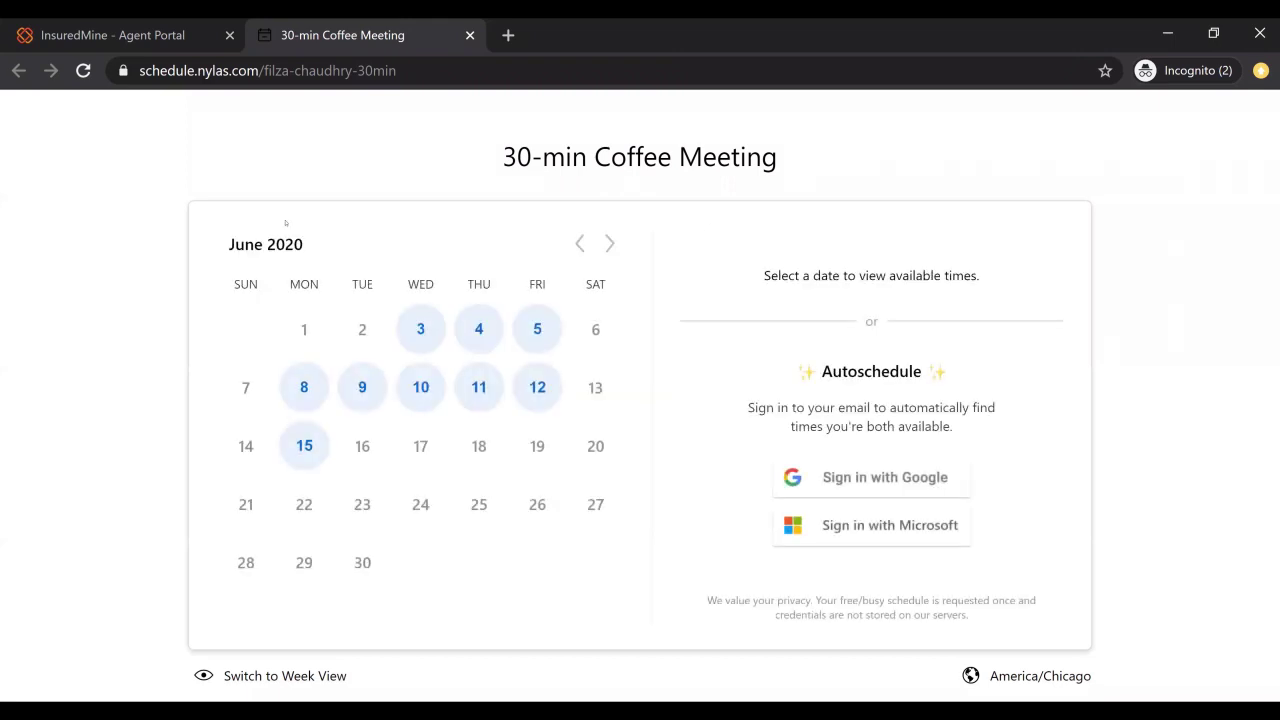
left_click(306, 390)
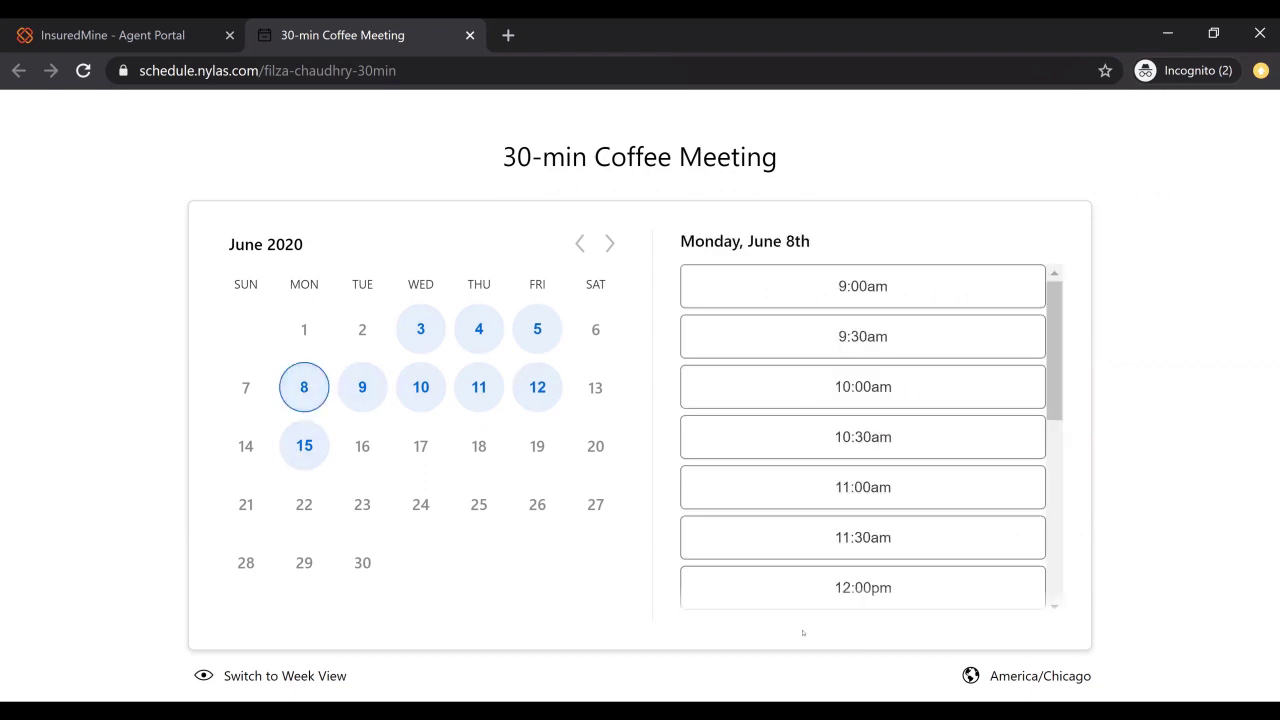
scroll(794, 578, "down", 3)
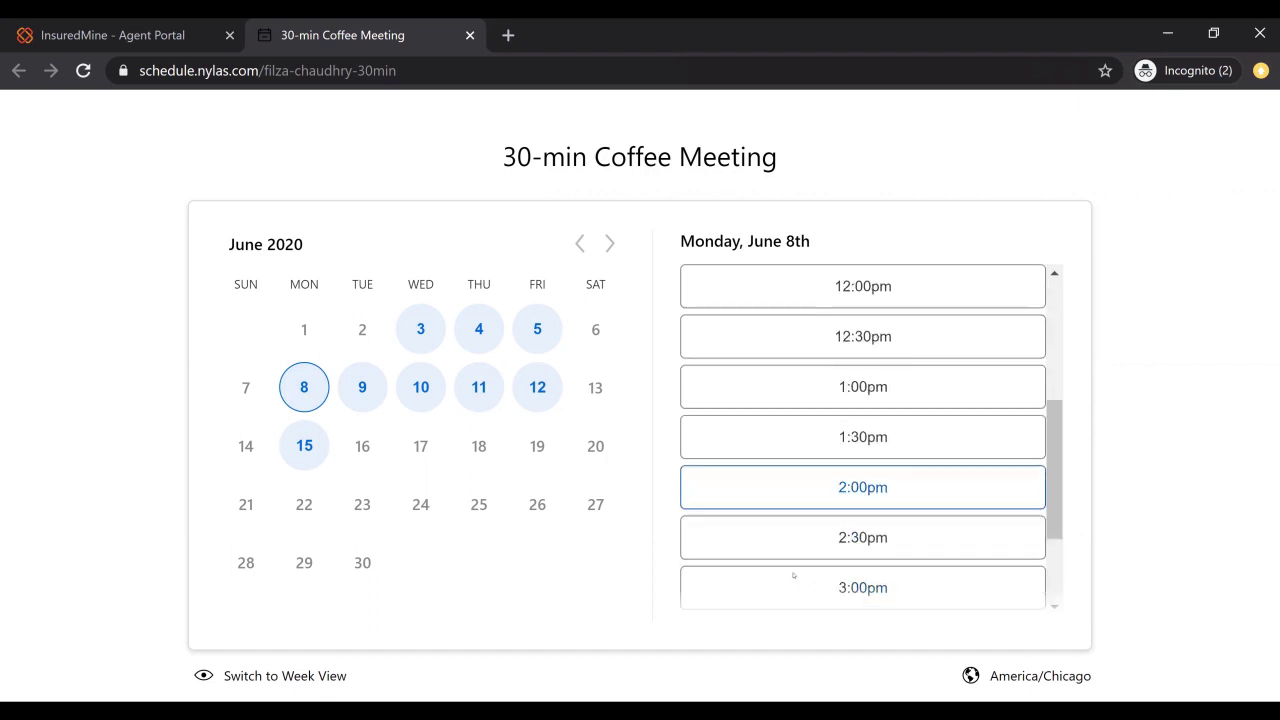
scroll(794, 575, "up", 2)
left_click(828, 386)
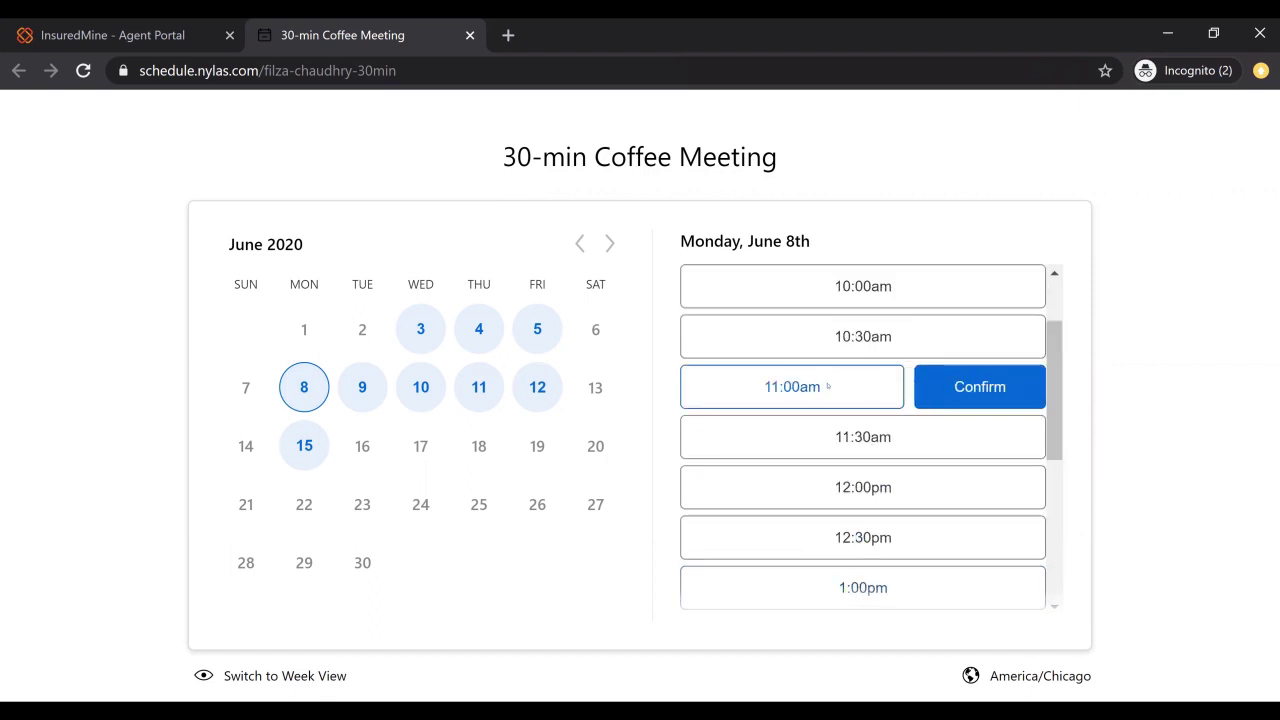
left_click(928, 380)
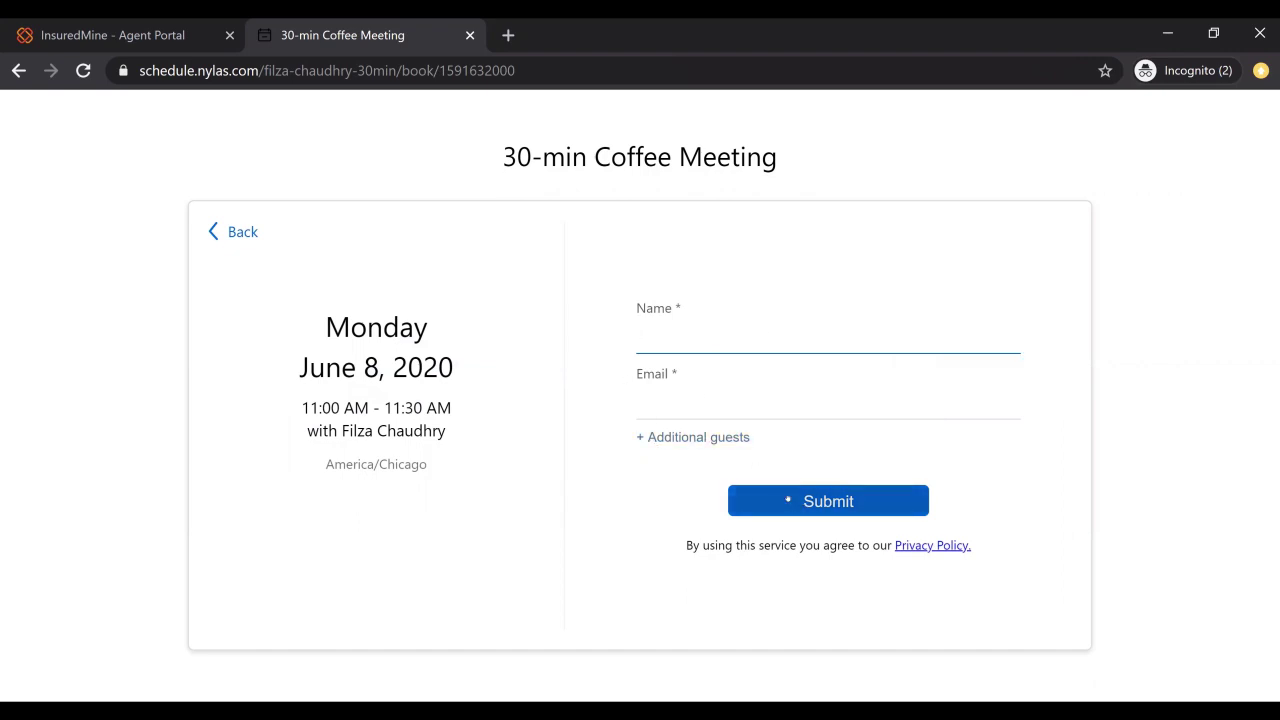
Fill in the guest's name and email address and submit the booking.
left_click(787, 499)
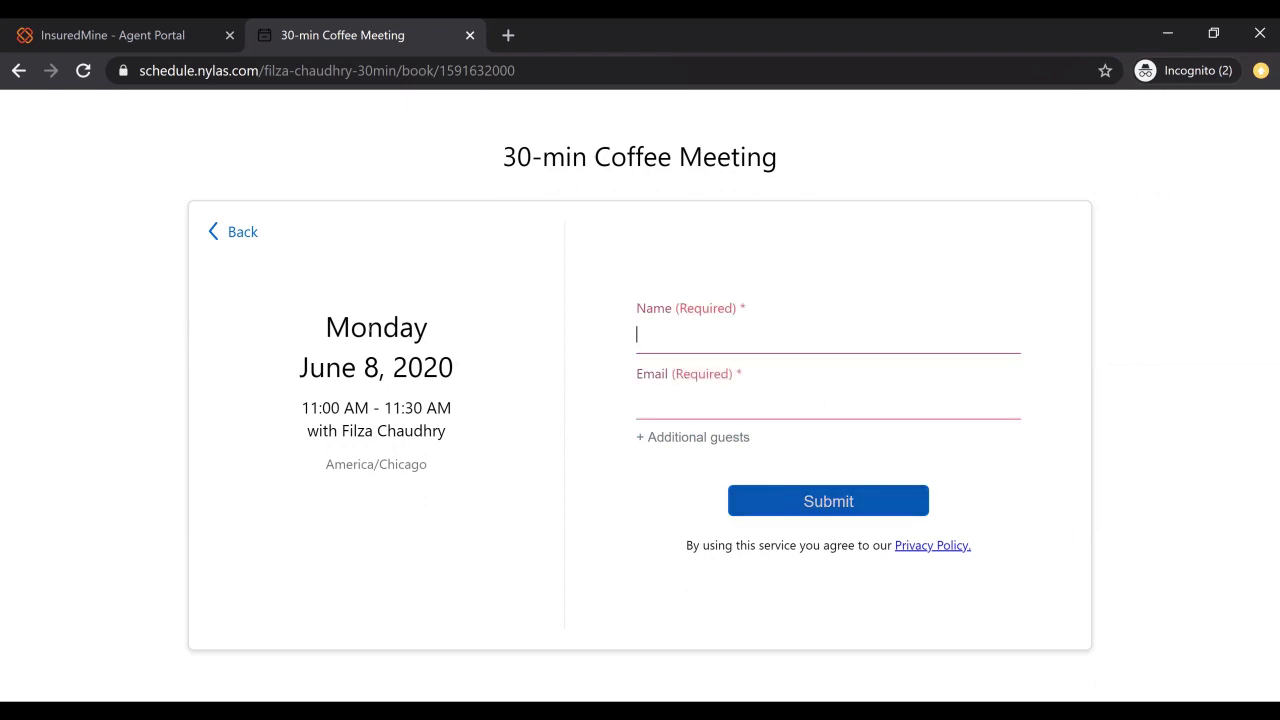
left_click(787, 499)
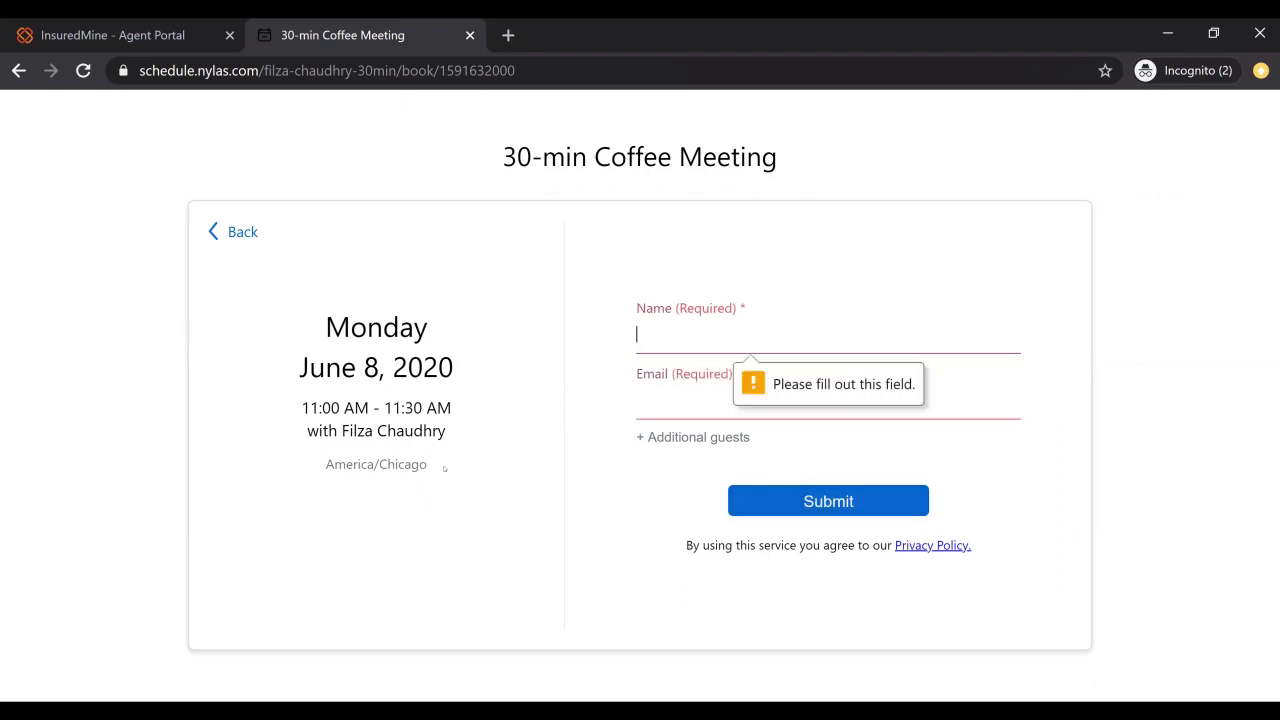
left_click(684, 348)
left_click(702, 383)
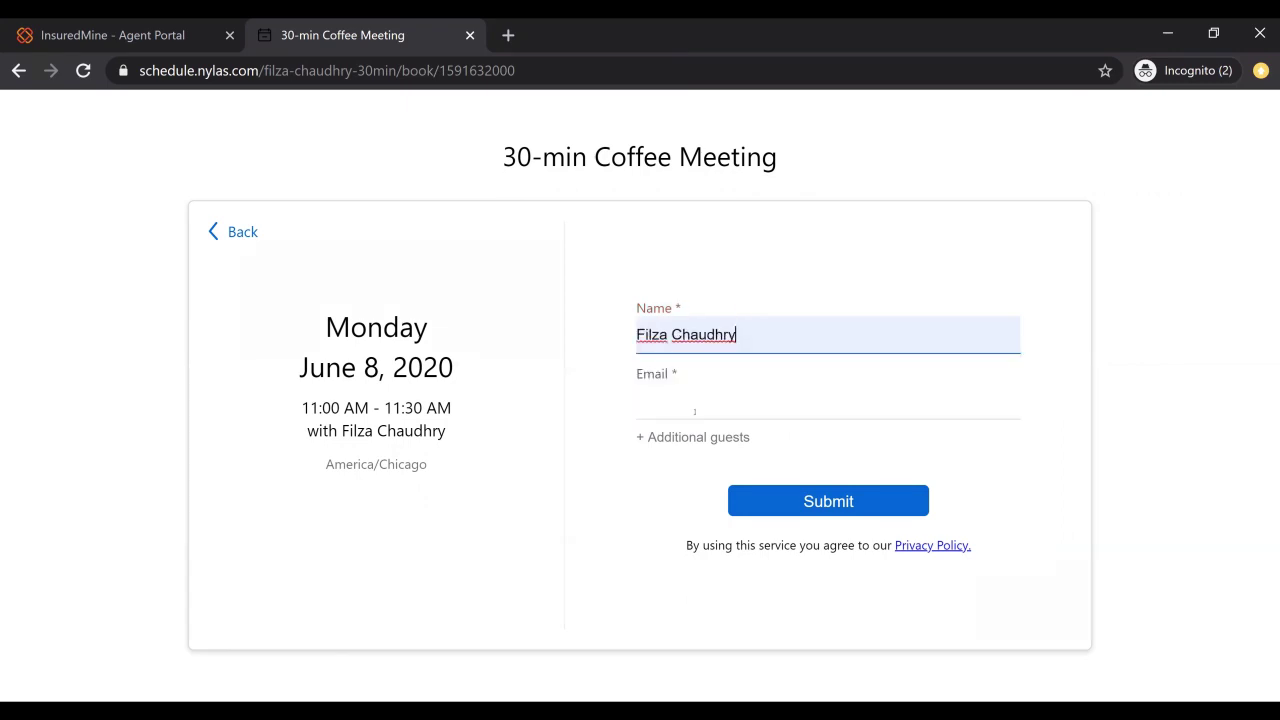
left_click(696, 405)
left_click(705, 447)
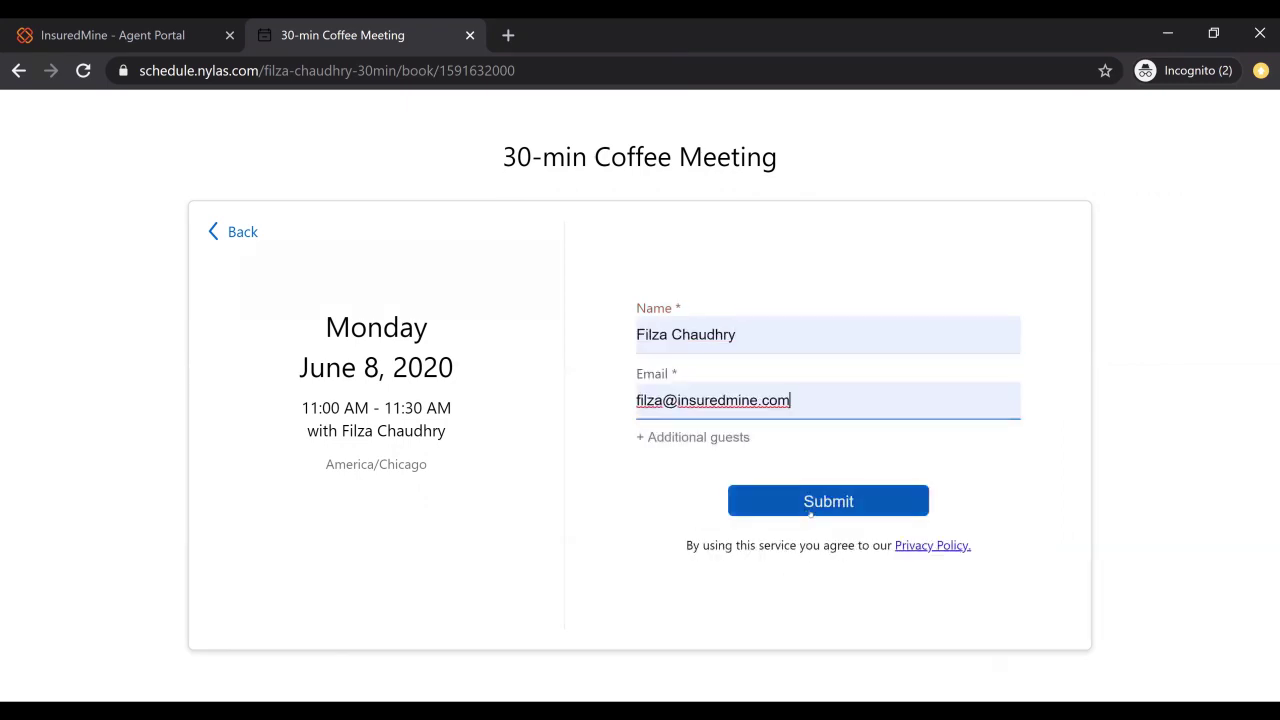
left_click(823, 500)
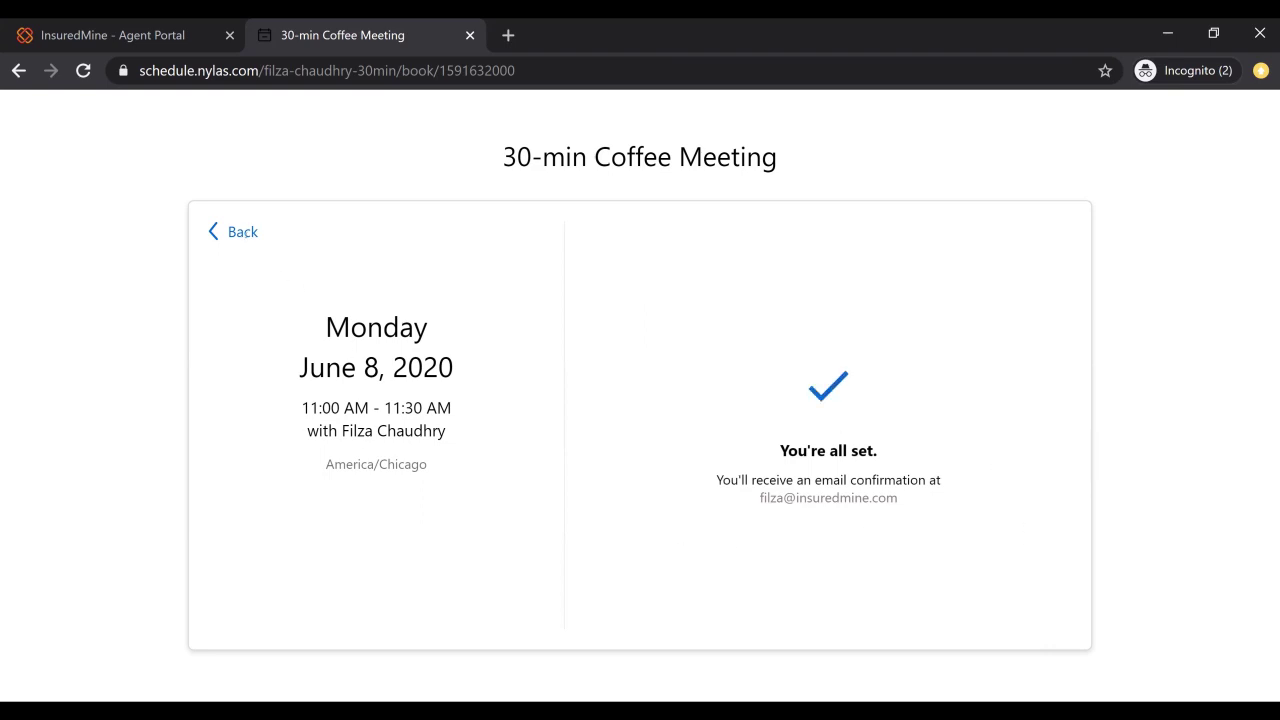
Switch back to the InsuredMine agent portal and close the 30-min Coffee Meeting page editor without saving changes.
key("F5")
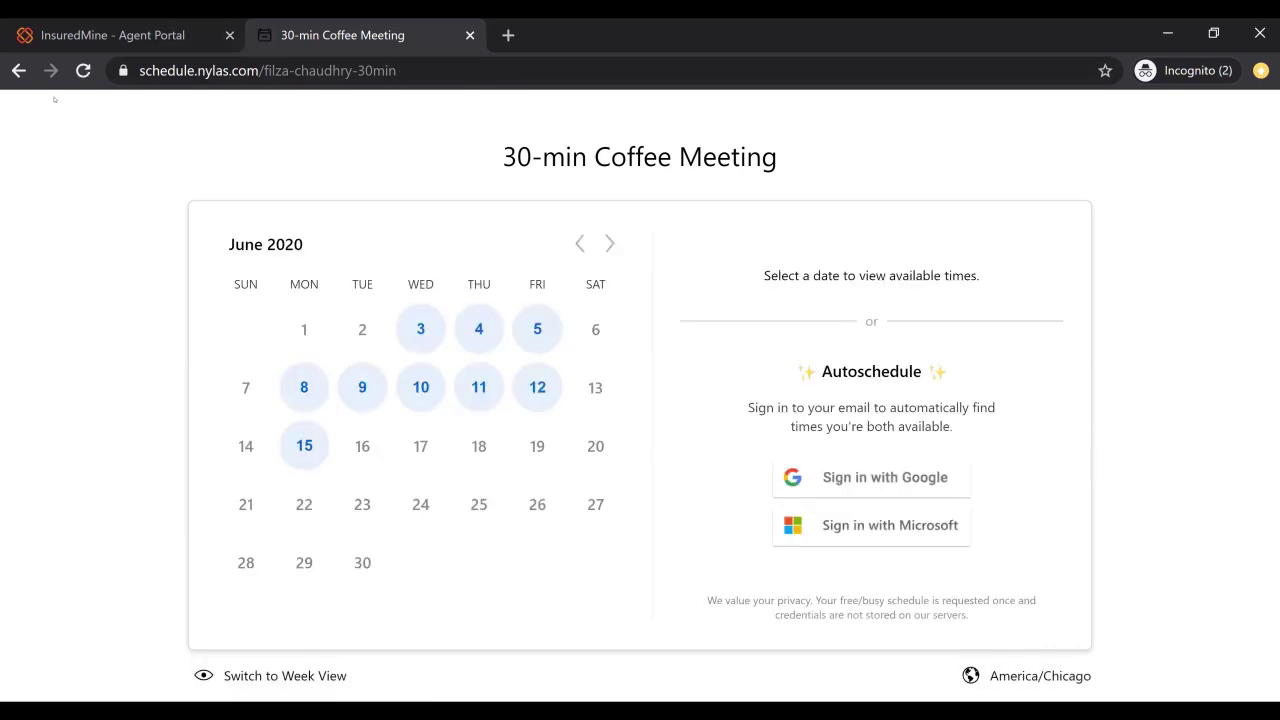
left_click(85, 35)
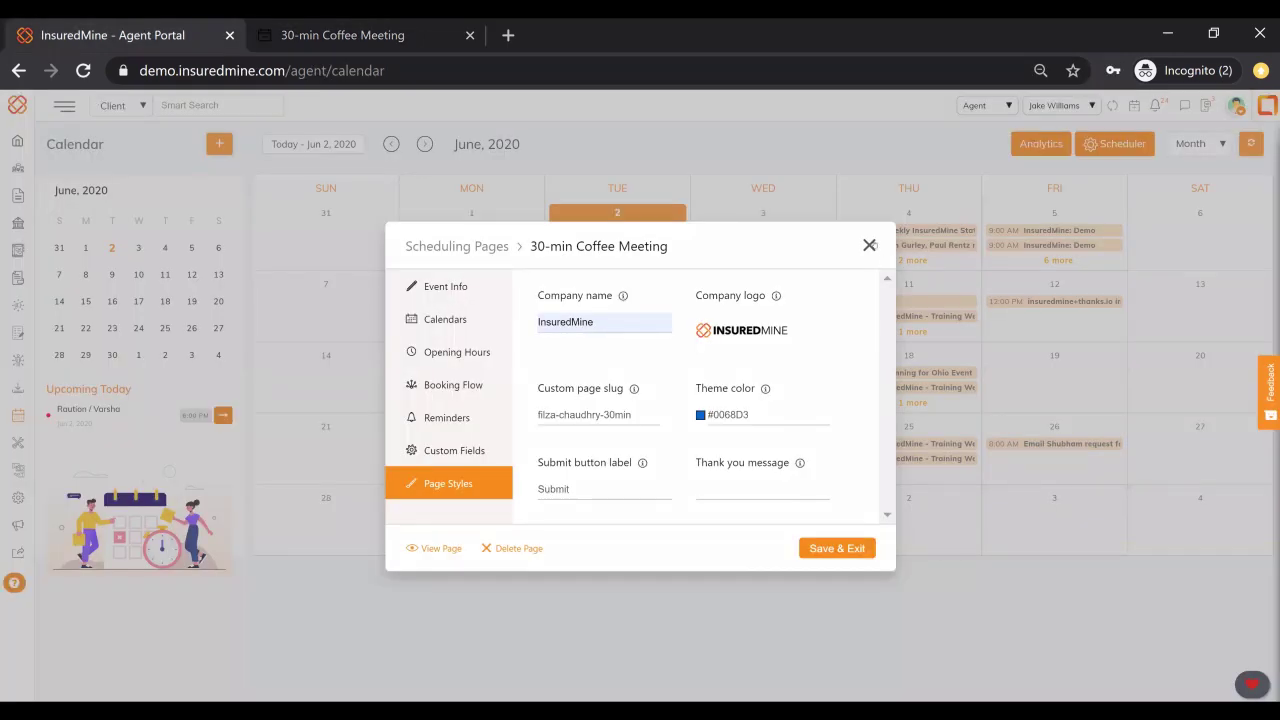
left_click(869, 245)
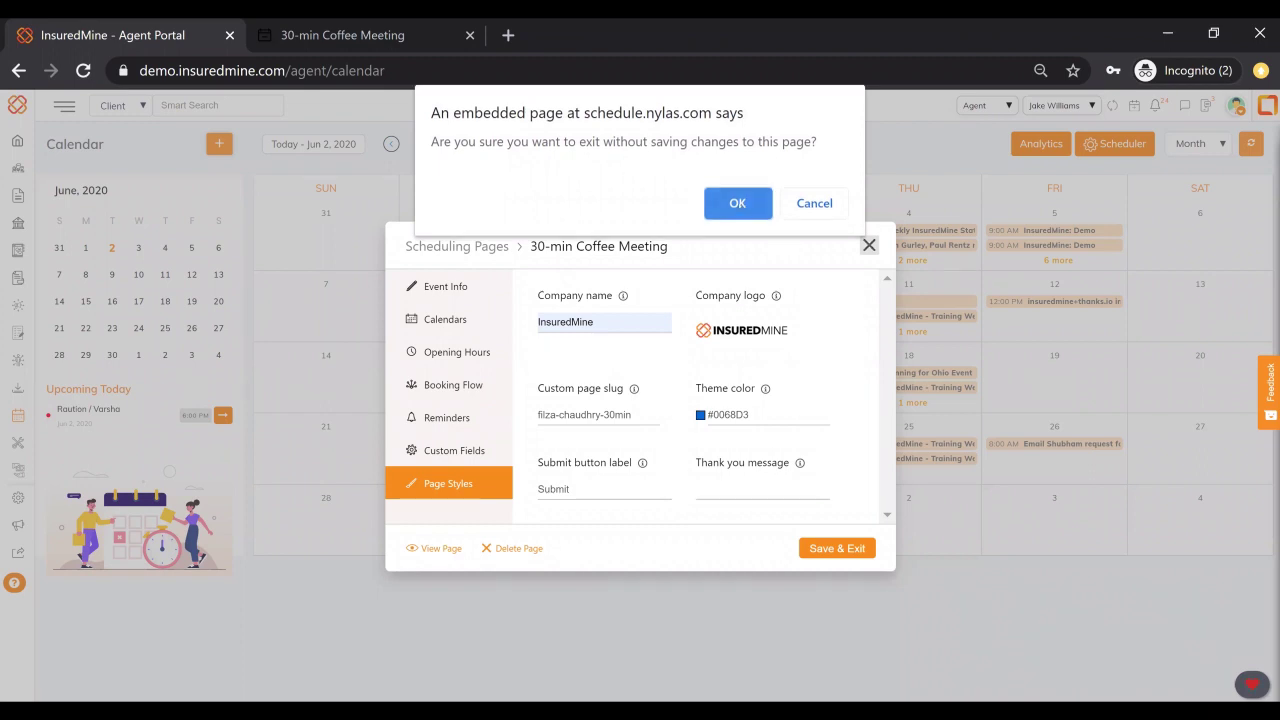
left_click(737, 204)
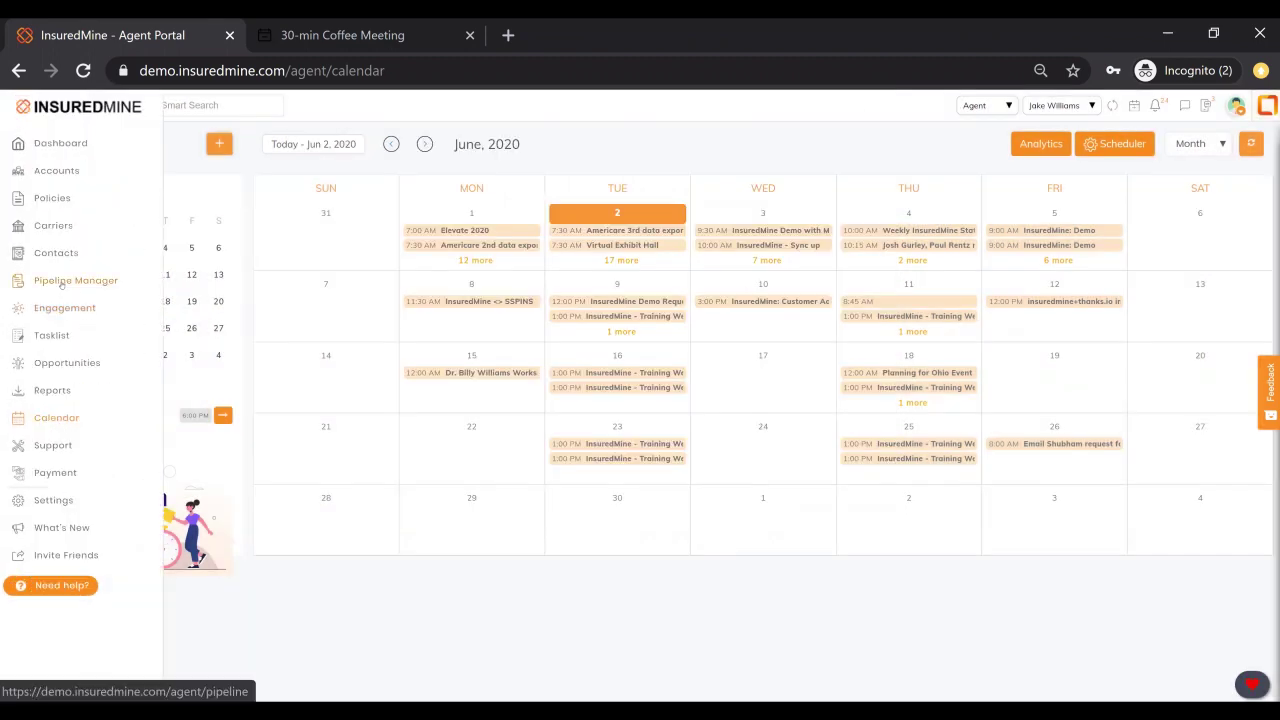
Open the first deal card in the Revise Quote stage of the Pipeline Manager and bring up its Scheduler.
left_click(62, 284)
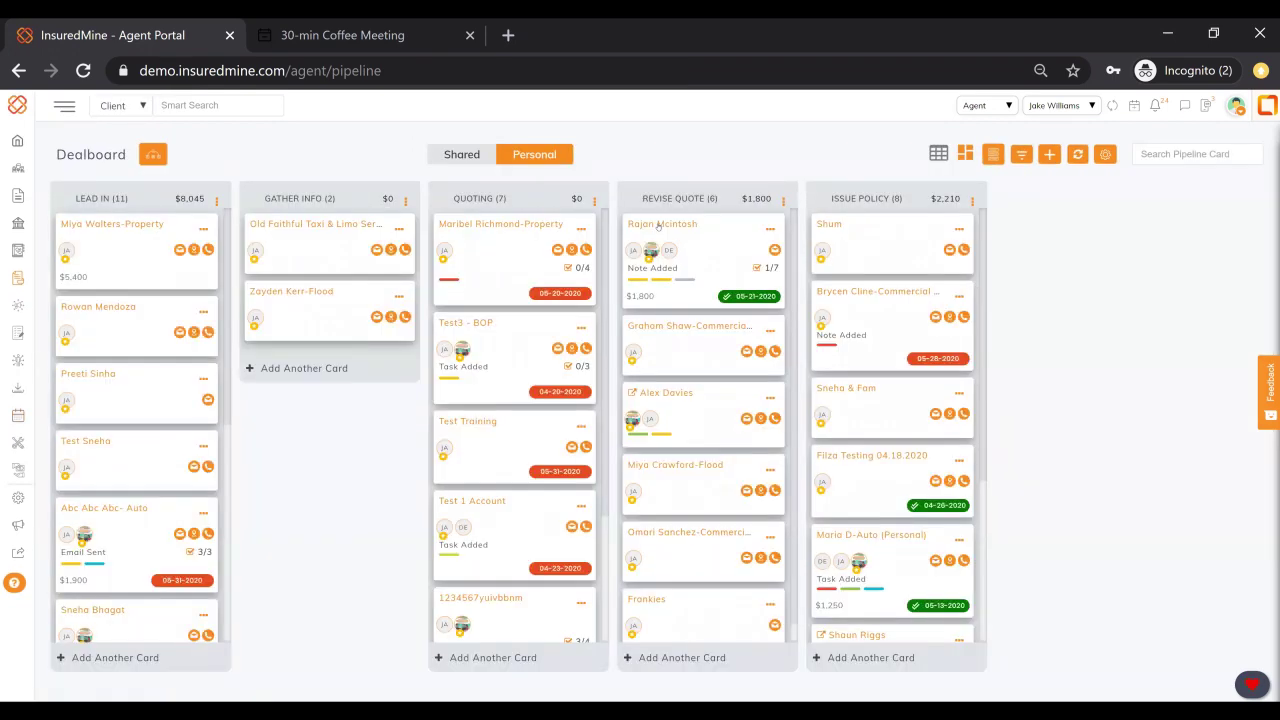
left_click(659, 225)
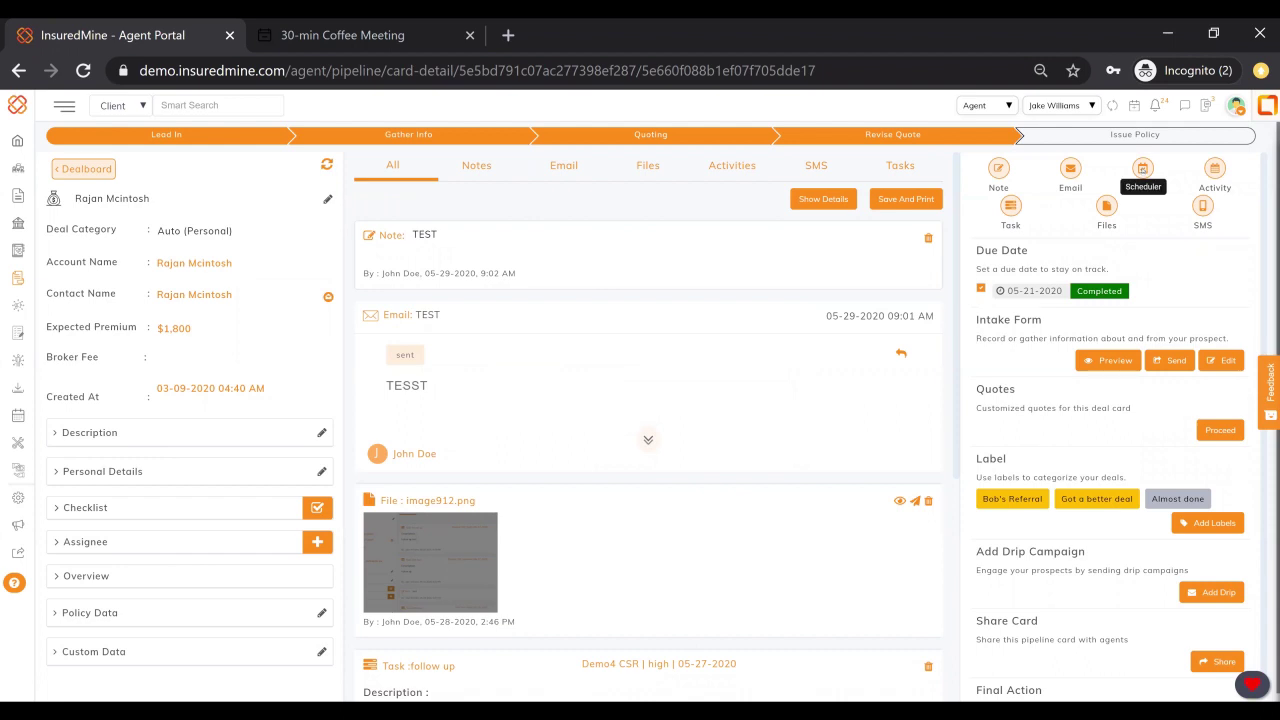
left_click(1143, 168)
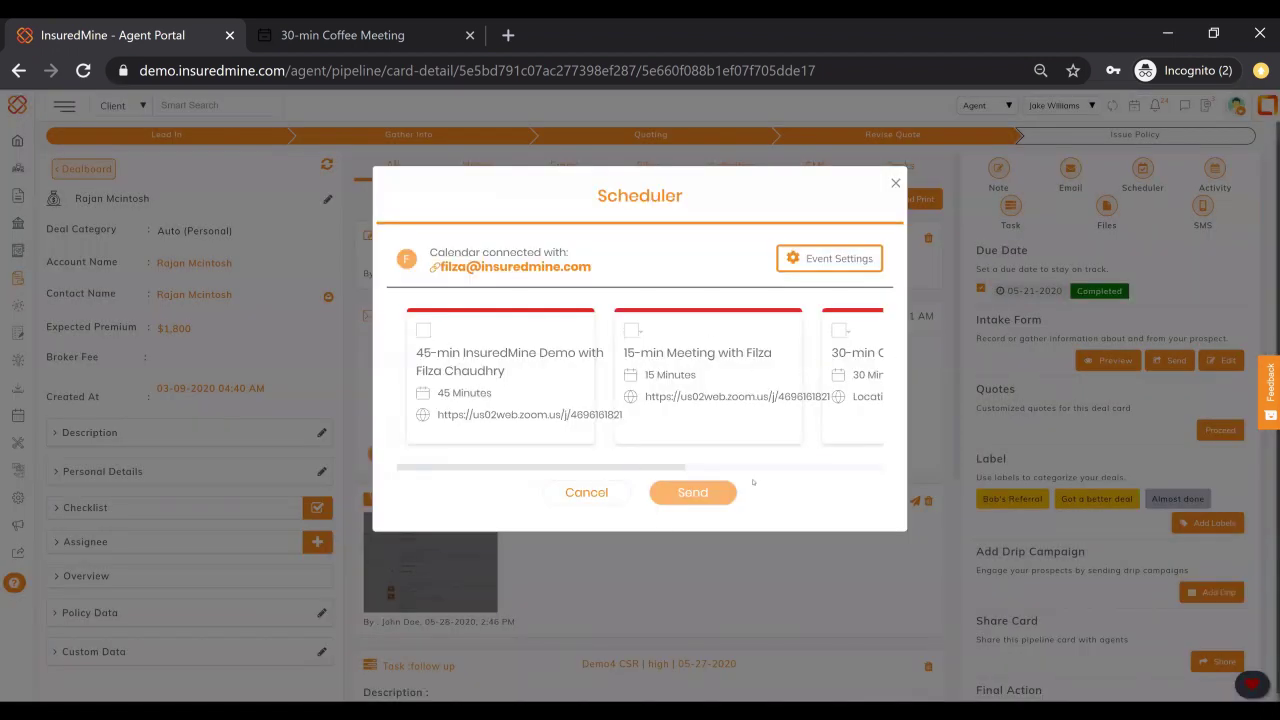
Select the last 30-min Coffee Meeting event in the Scheduler and create the invitation email from it.
scroll(753, 482, "right", 5)
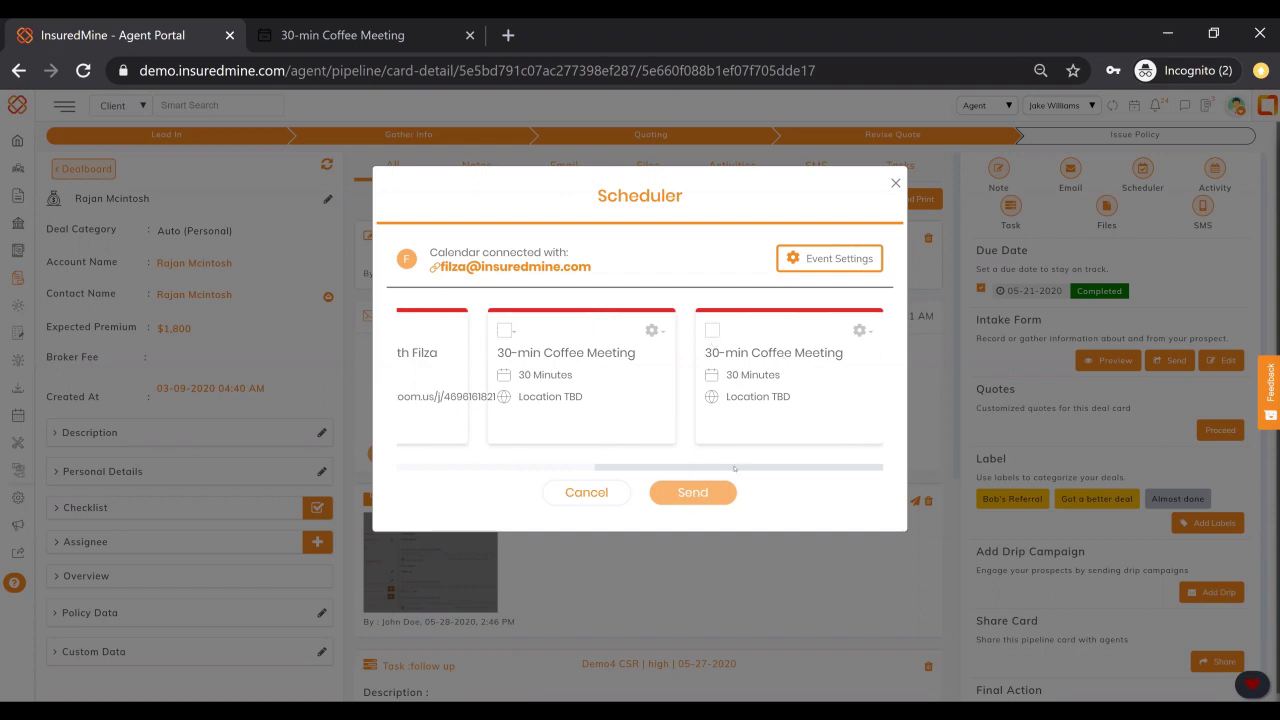
left_click(712, 330)
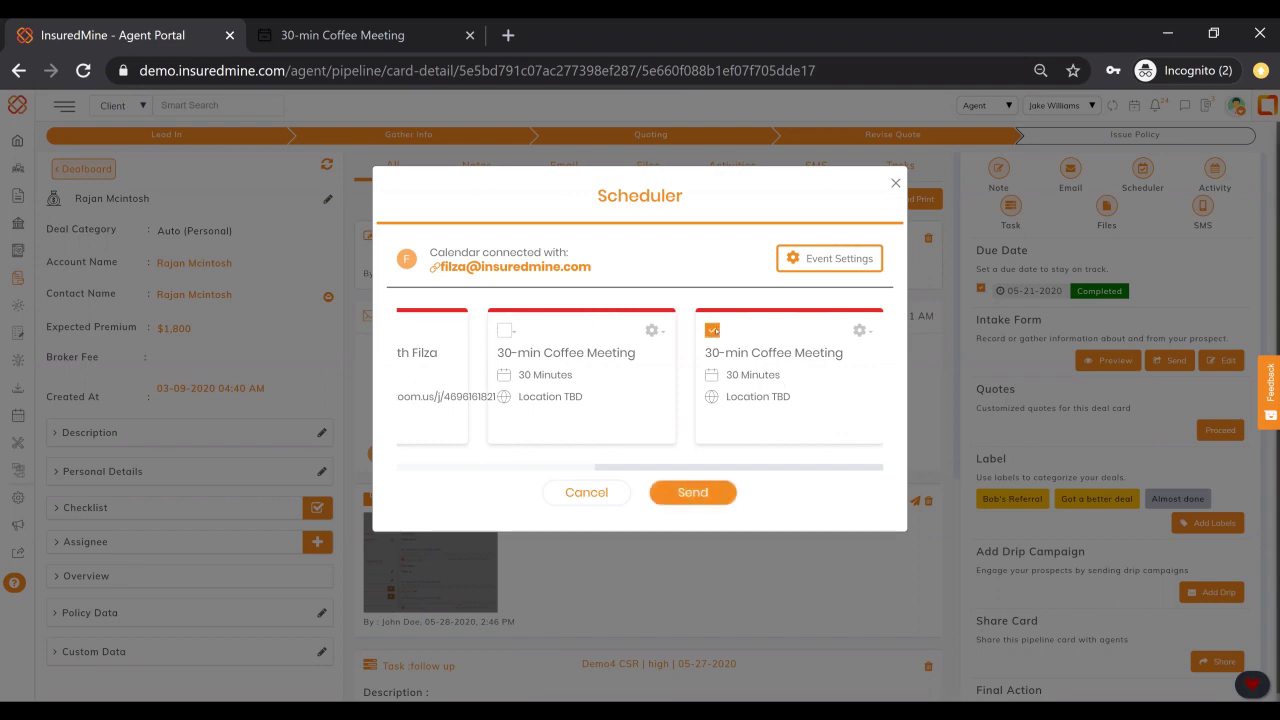
left_click(694, 493)
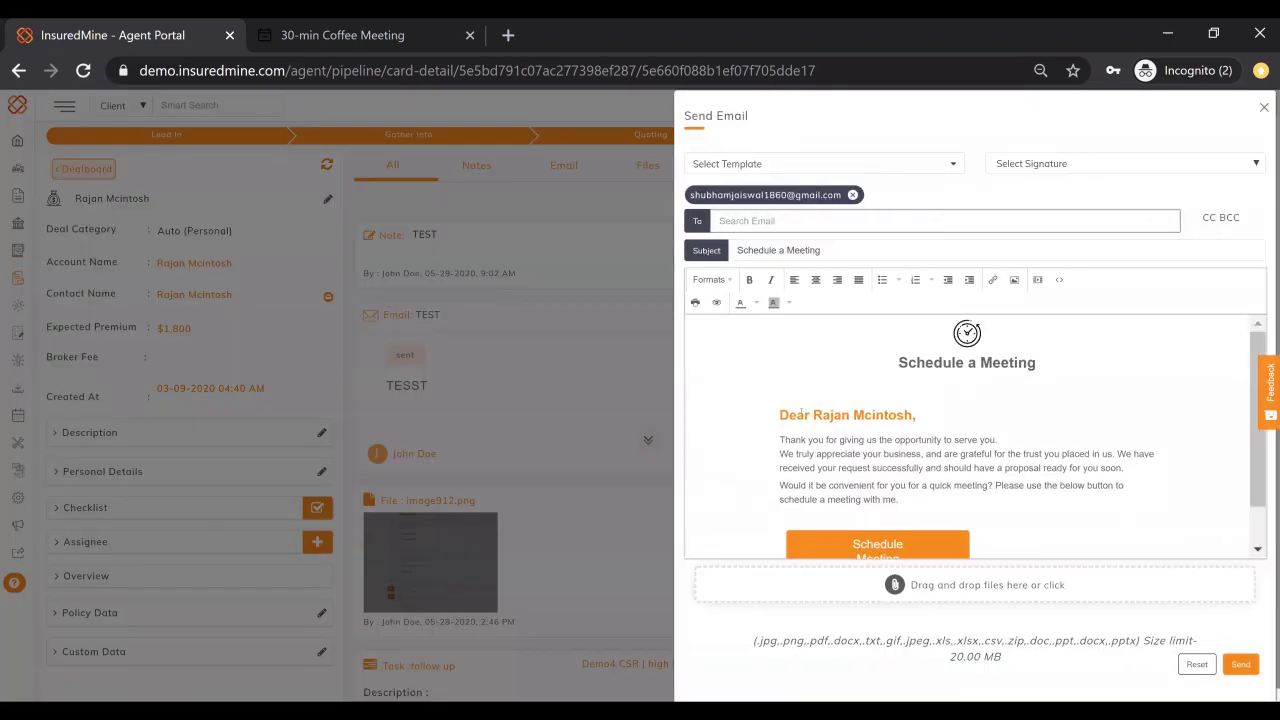
Review the Schedule a Meeting email, including its Schedule Meeting button, and send it to the deal's contact.
scroll(789, 394, "down", 1)
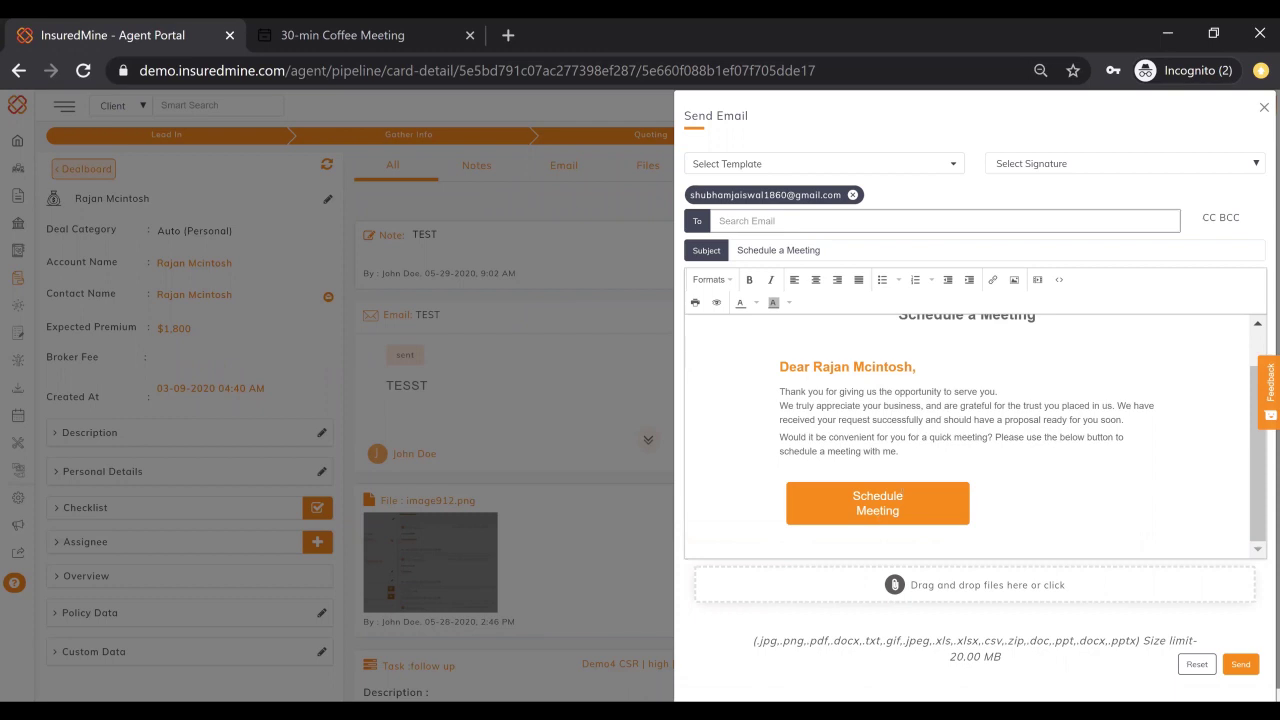
left_click(887, 508)
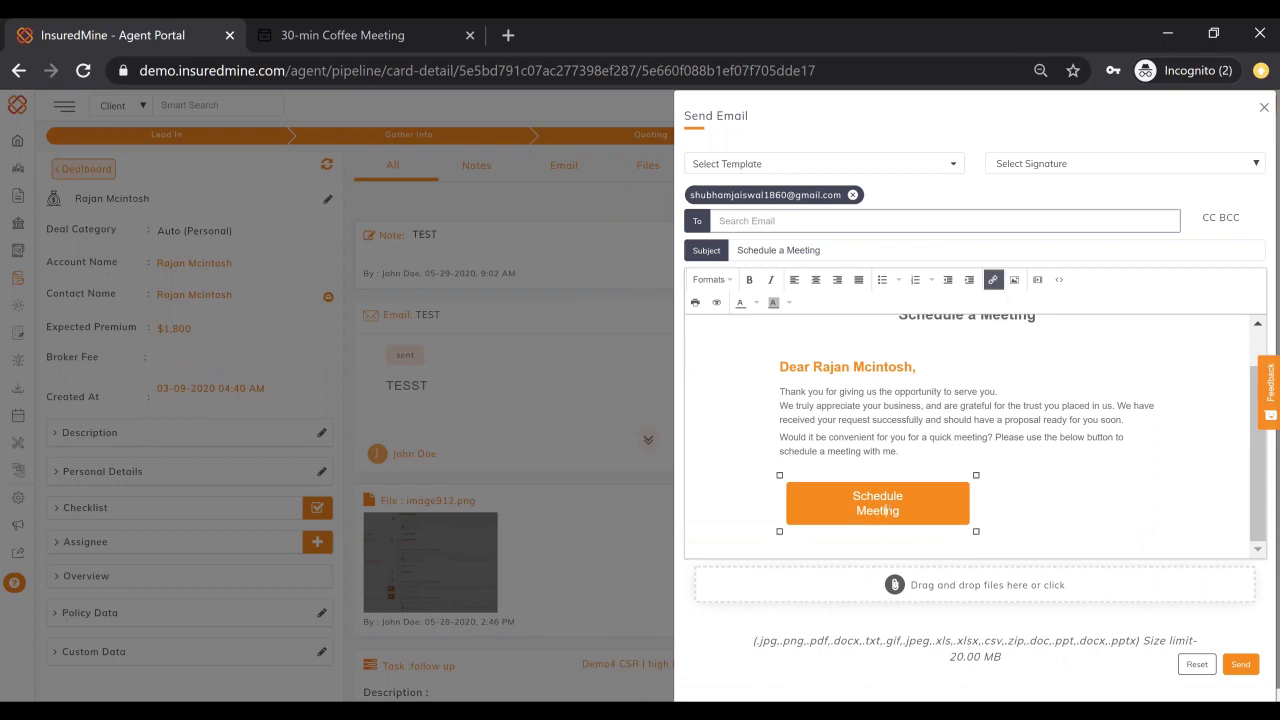
left_click(1053, 493)
scroll(1053, 493, "up", 2)
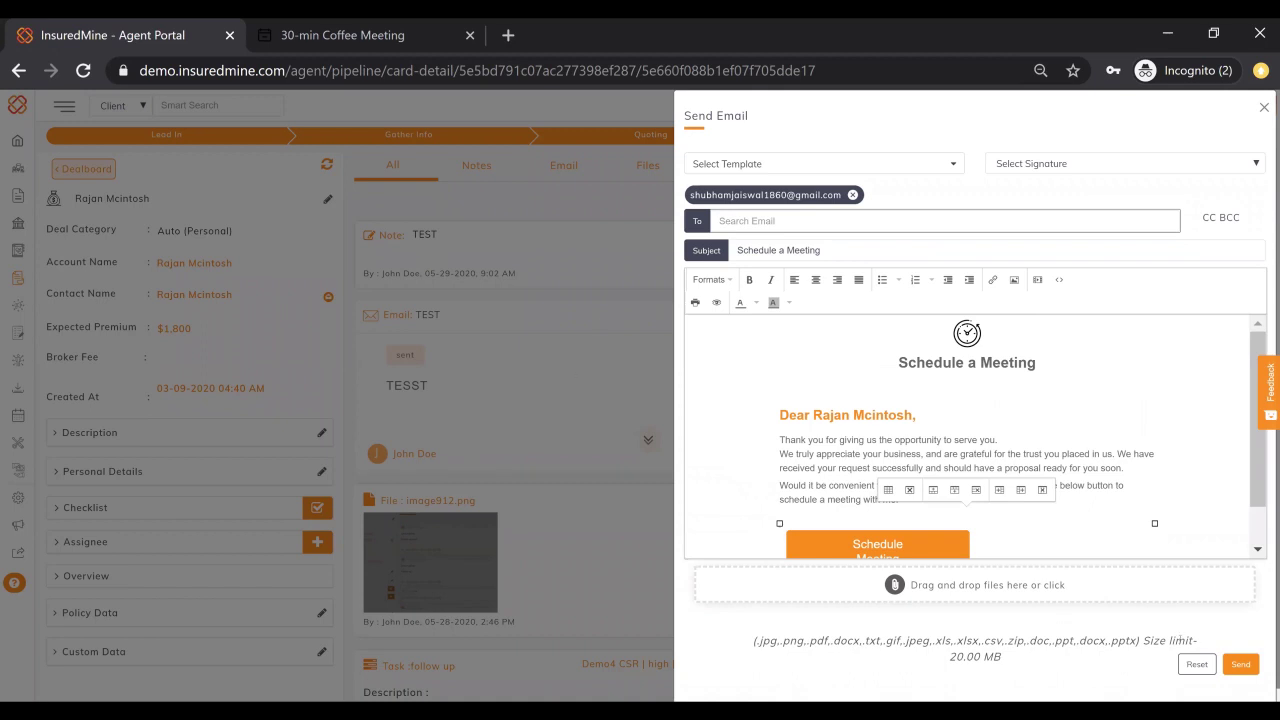
left_click(1240, 664)
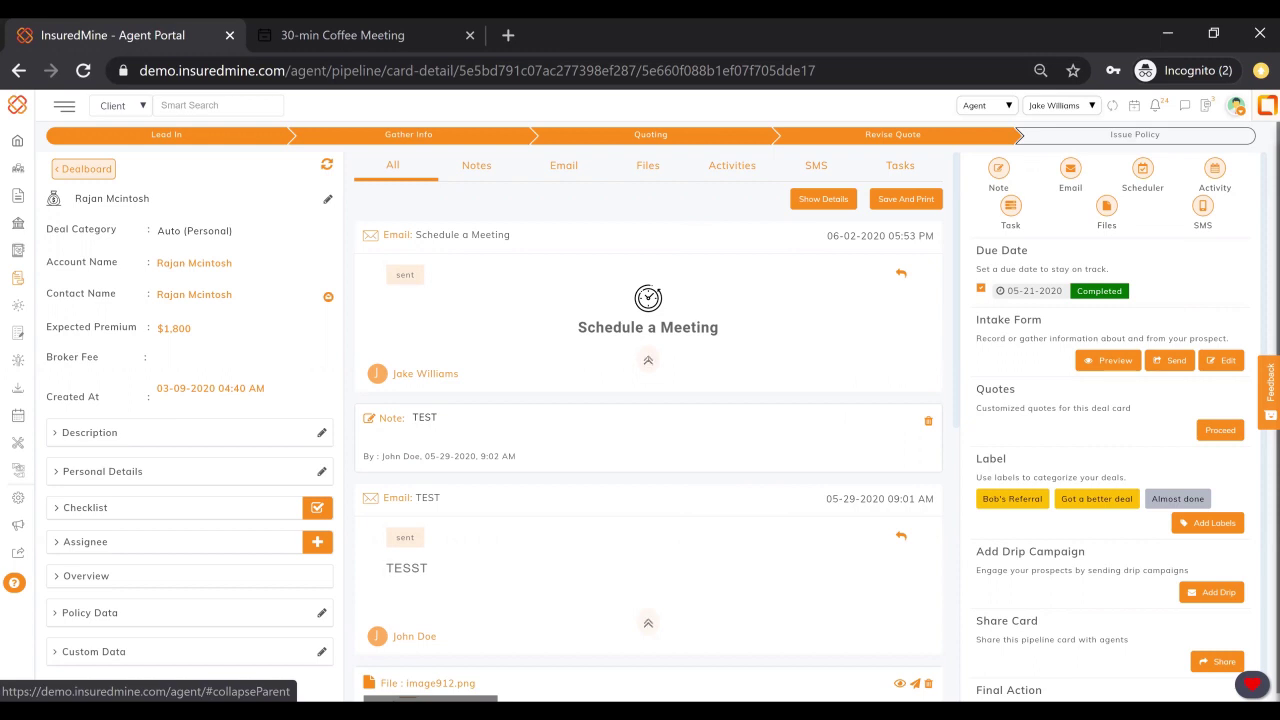
Expand the sent Schedule a Meeting email on the deal card and follow its Schedule Meeting link.
left_click(647, 358)
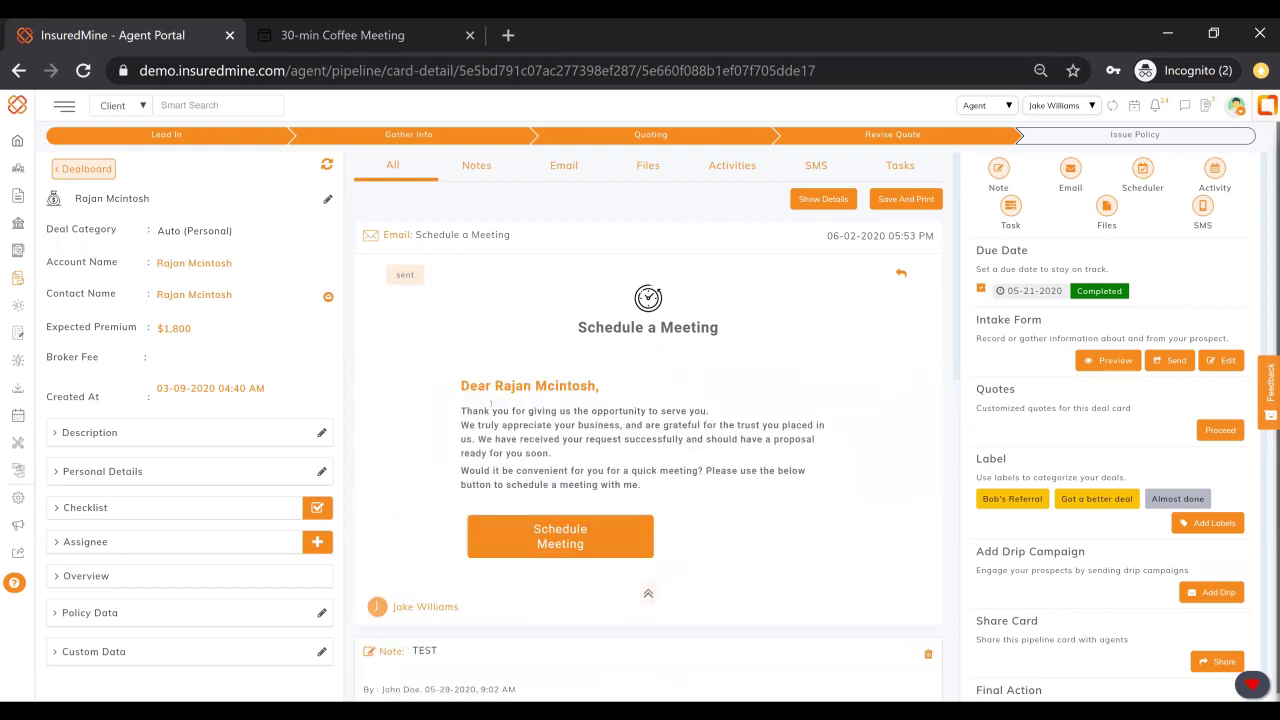
left_click(547, 540)
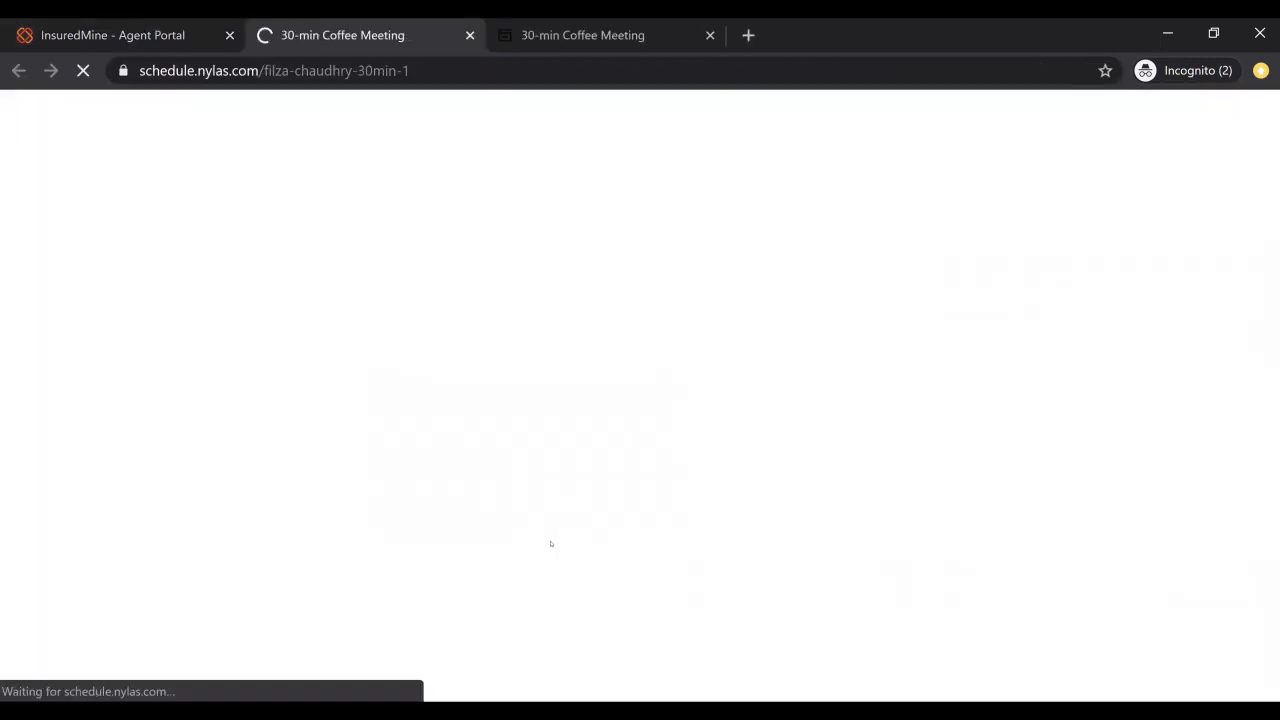